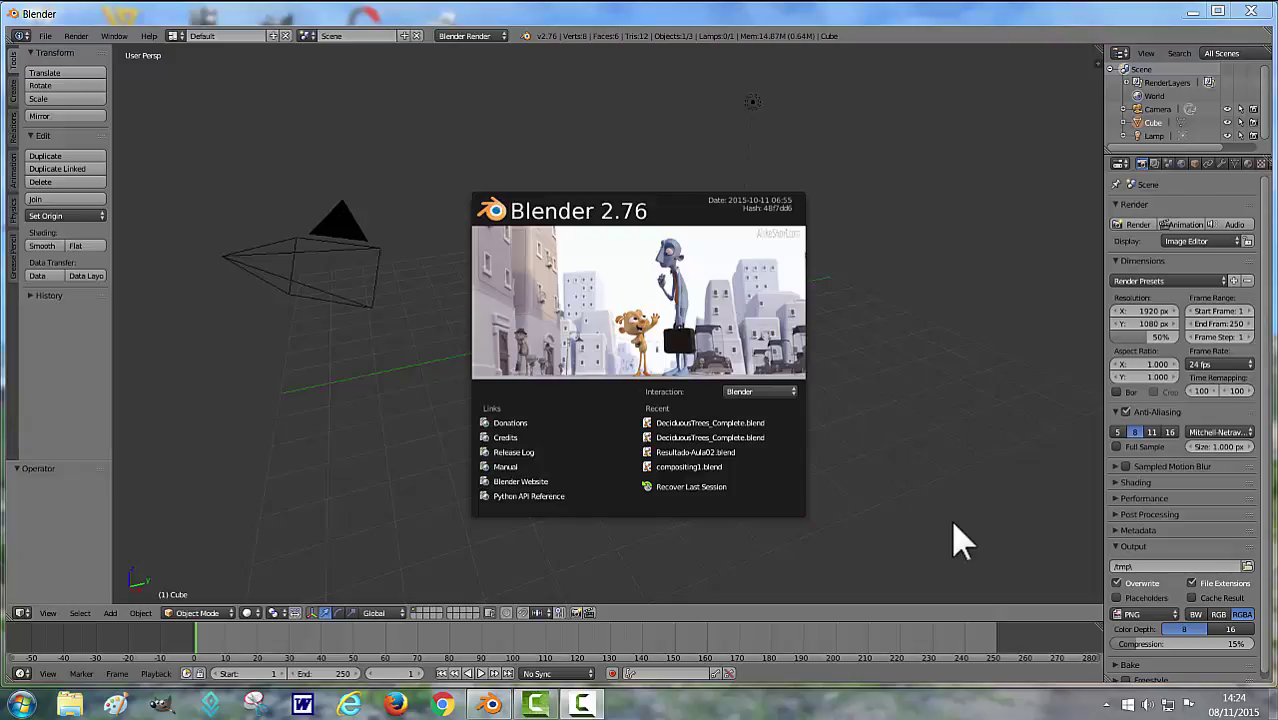
Close the Blender 2.76 splash screen to show the default cube, camera and lamp scene.
left_click(849, 279)
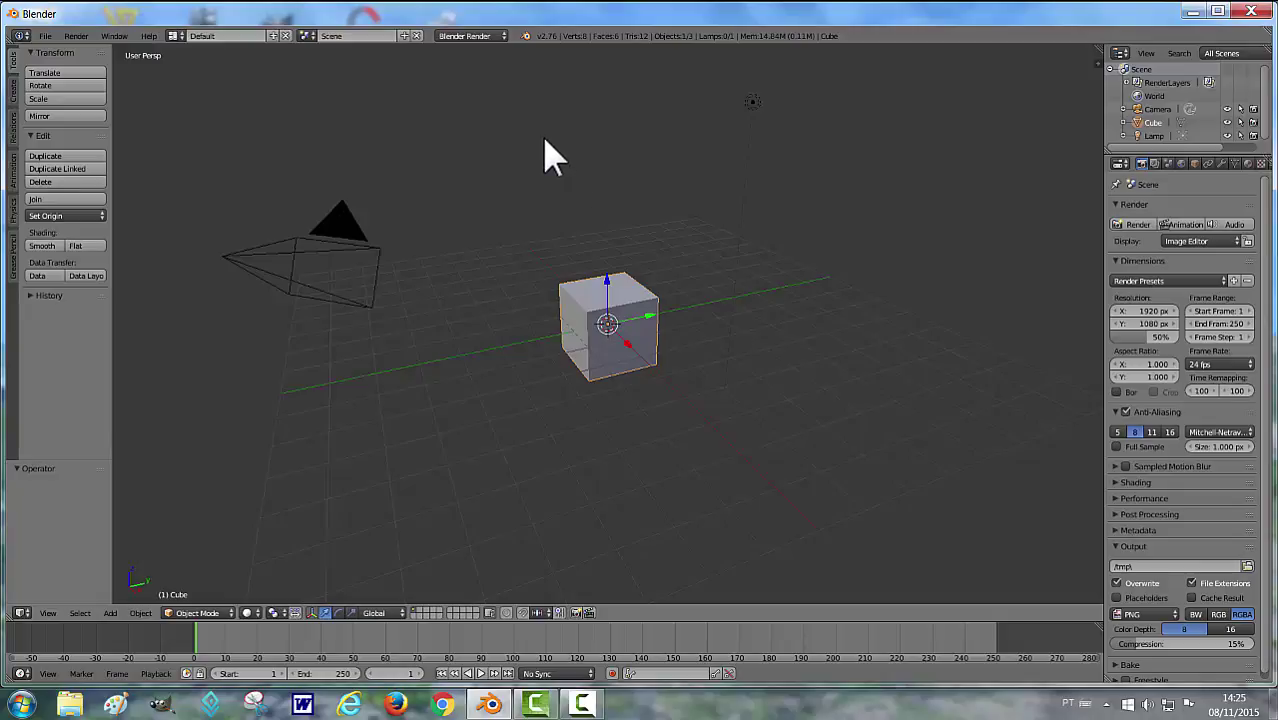
Change the render engine from Blender Render to Cycles Render.
left_click(504, 38)
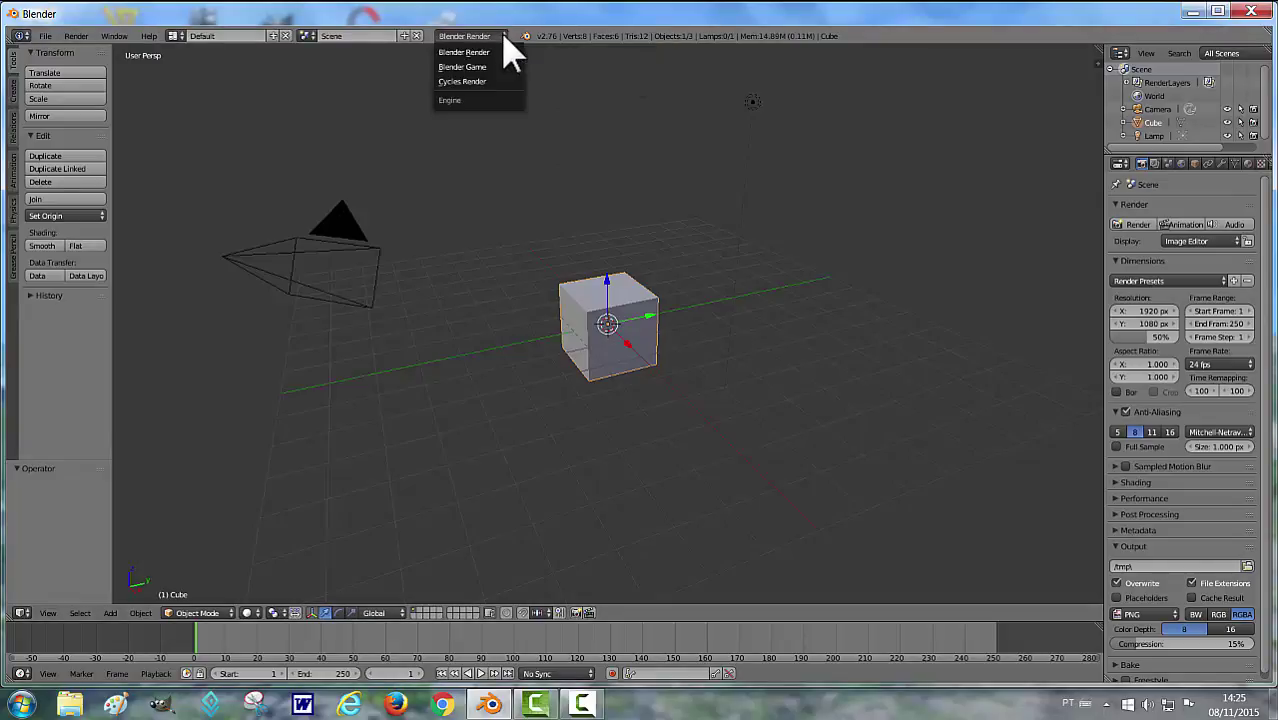
left_click(478, 82)
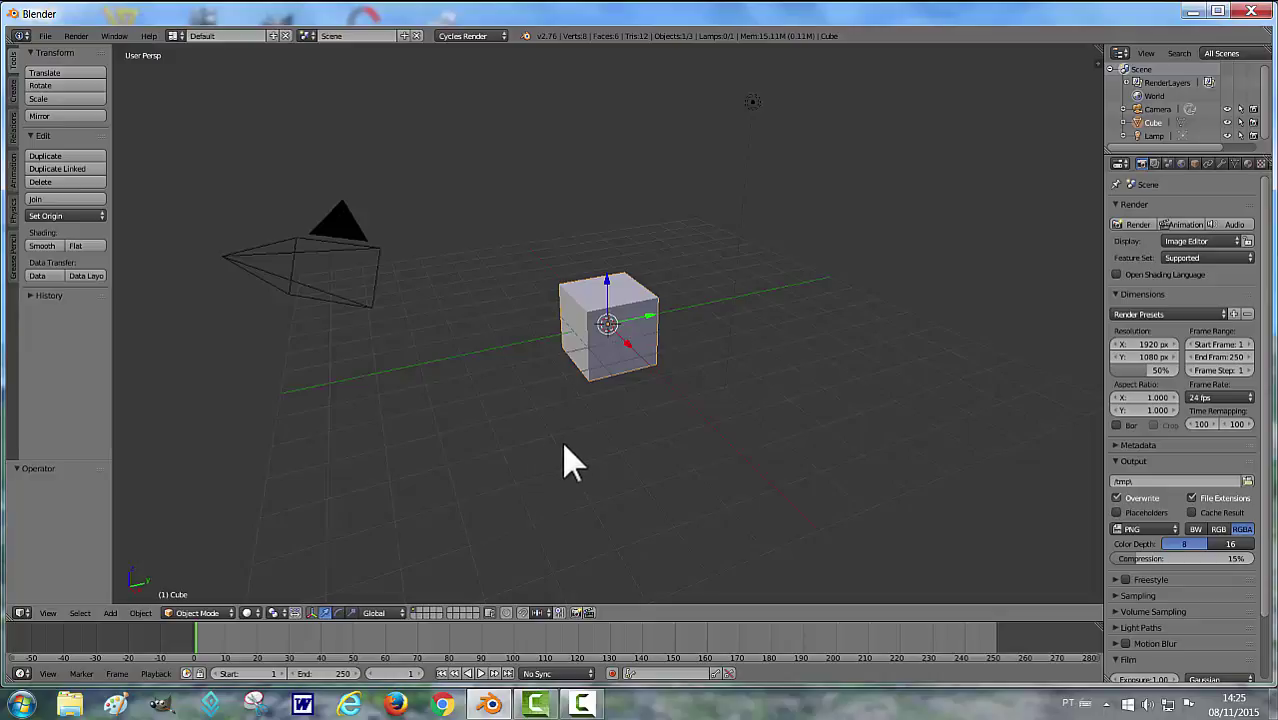
Delete the default cube and add a fresh cube at the scene centre.
key("x")
left_click(607, 449)
key("shift+a")
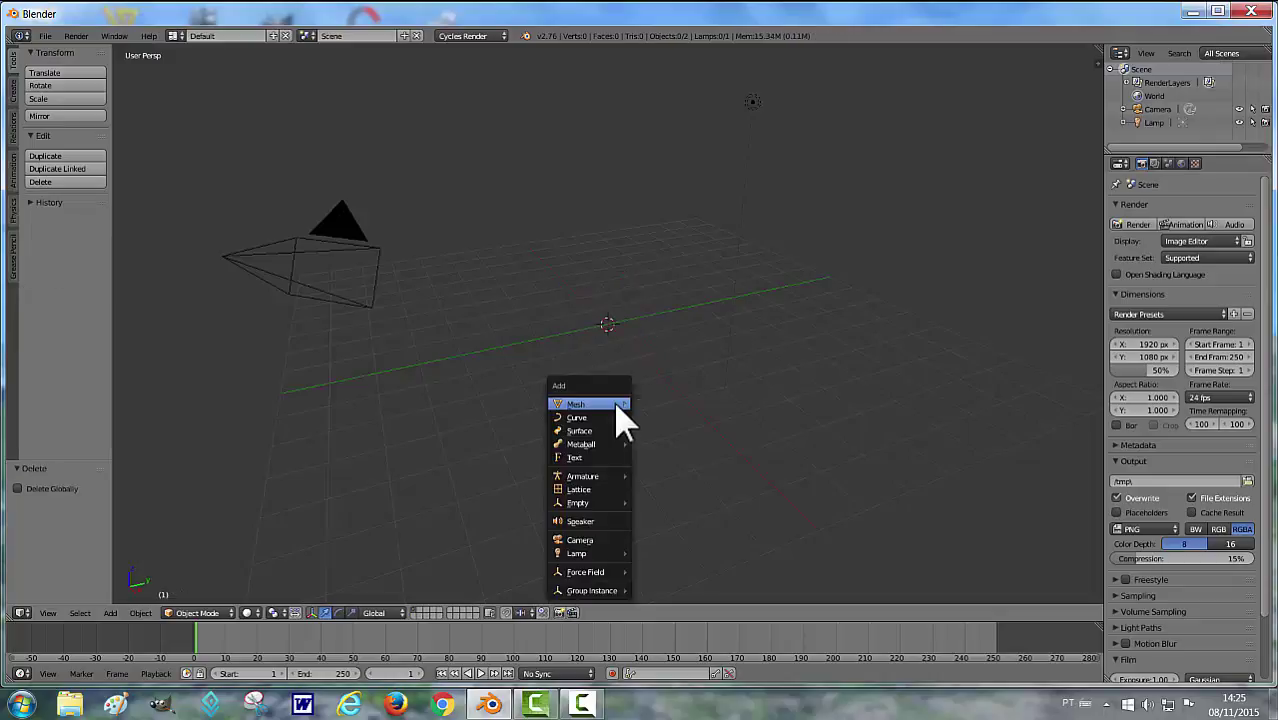
left_click(659, 417)
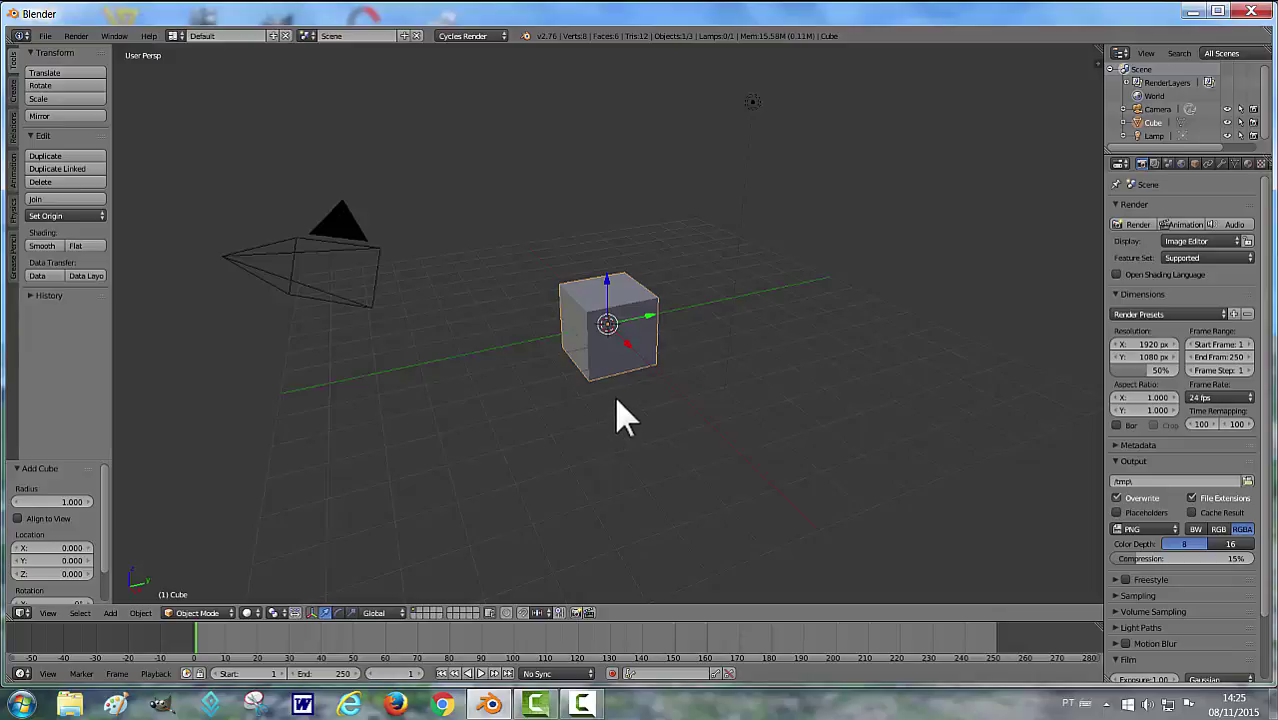
Add a plane and scale it up to 8.345.
key("shift+a")
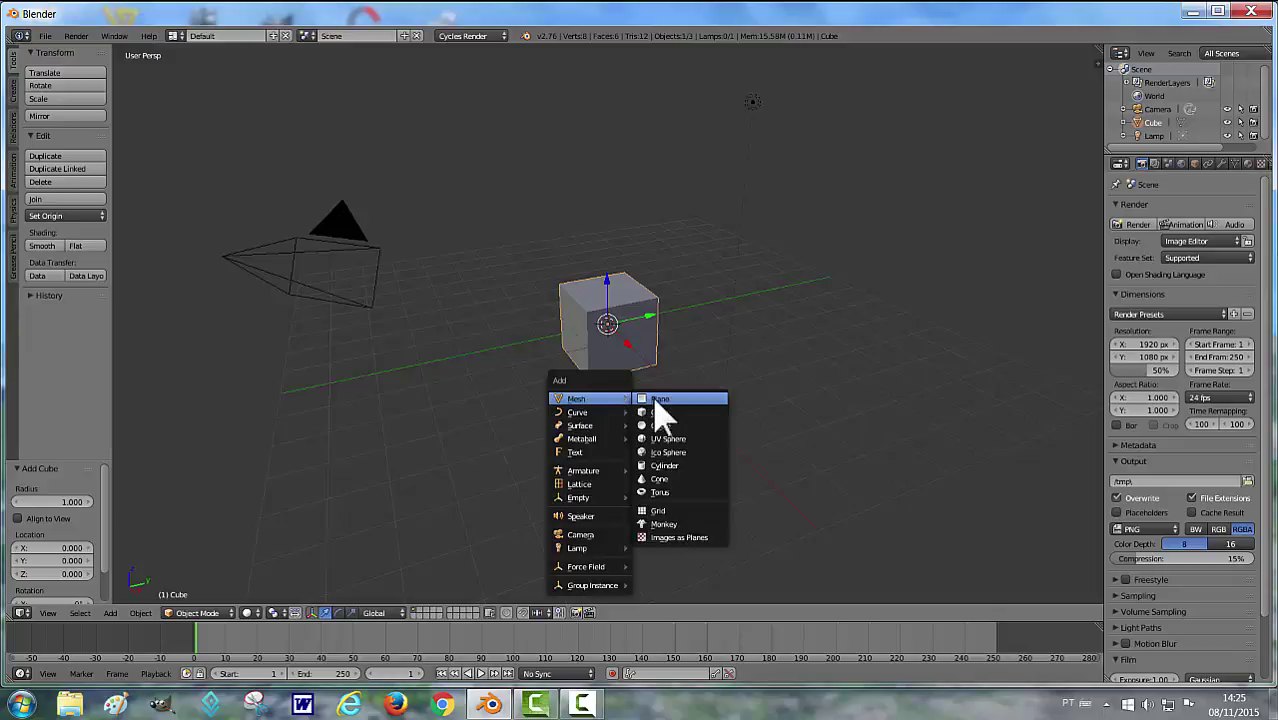
left_click(657, 400)
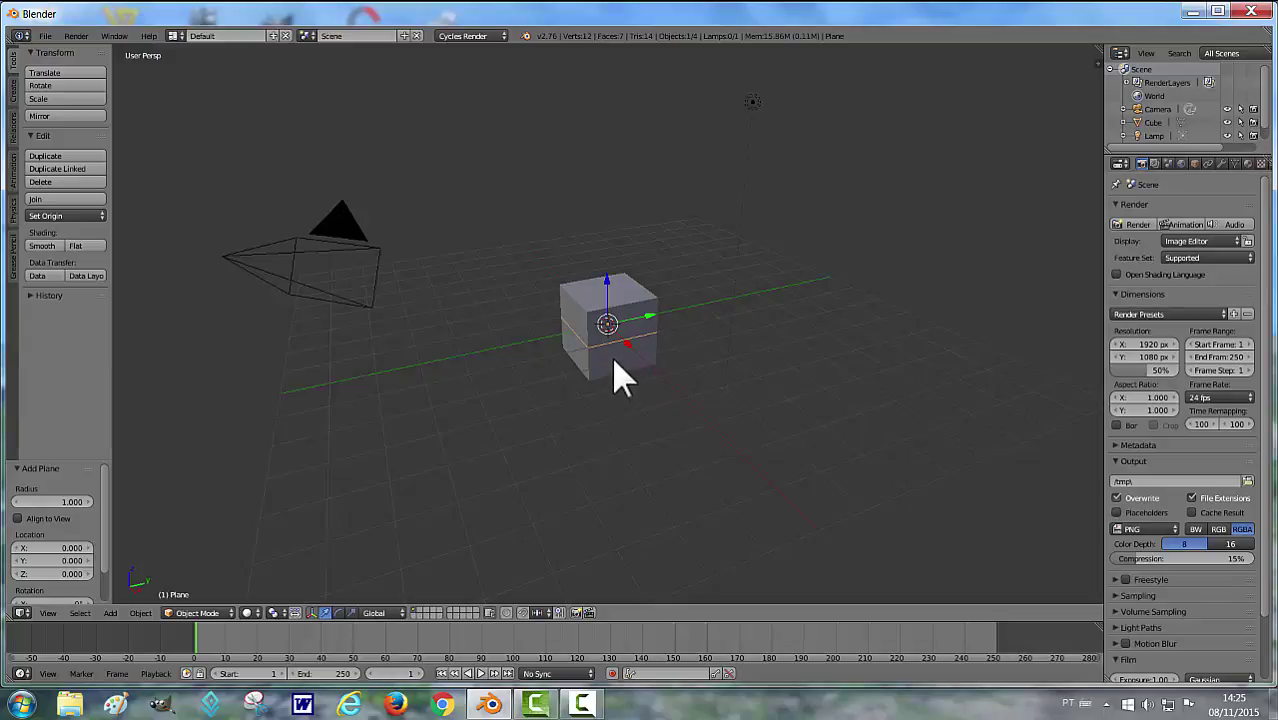
key("s")
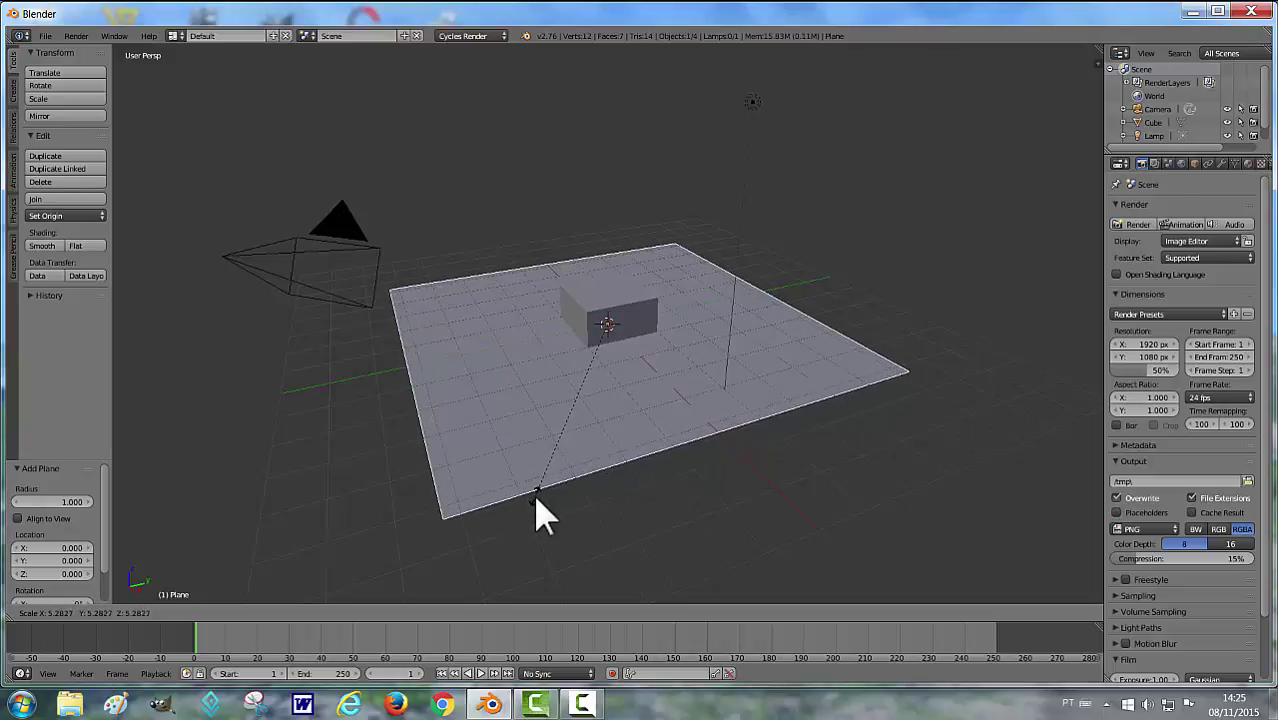
left_click(463, 583)
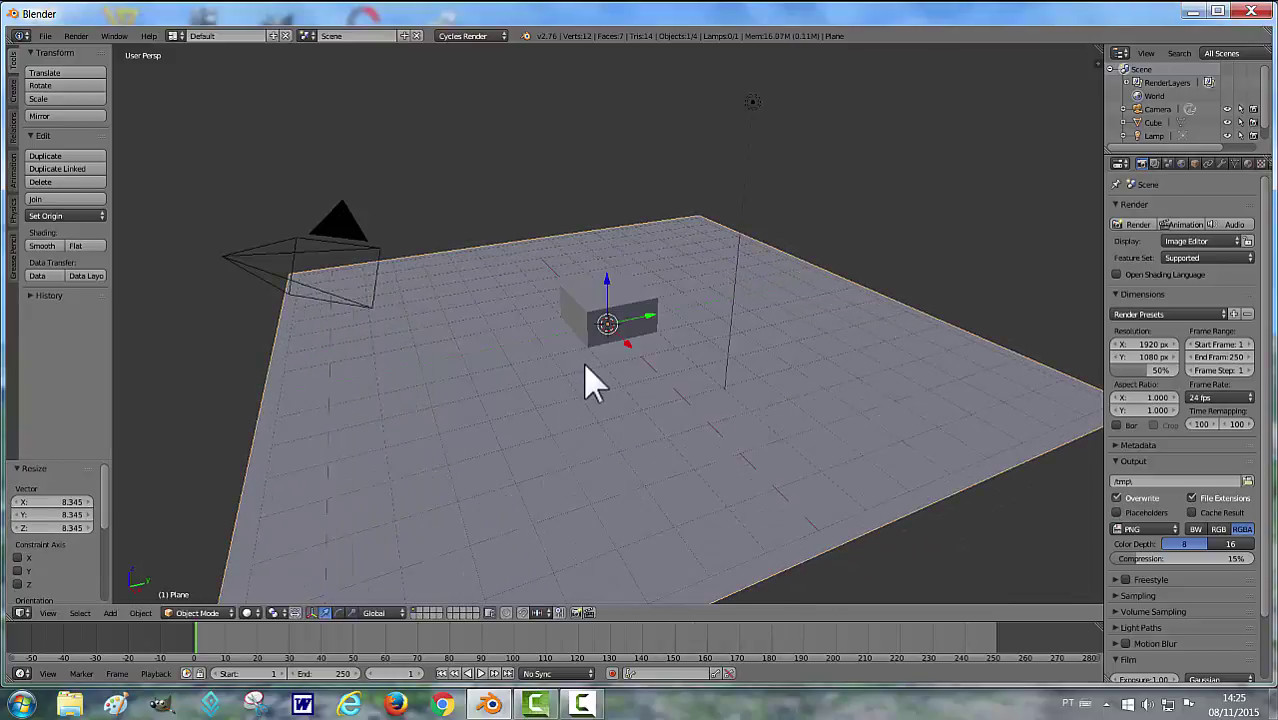
Raise the cube 0.958 along Z onto the plane and hide the Tool Shelf.
right_click(582, 317)
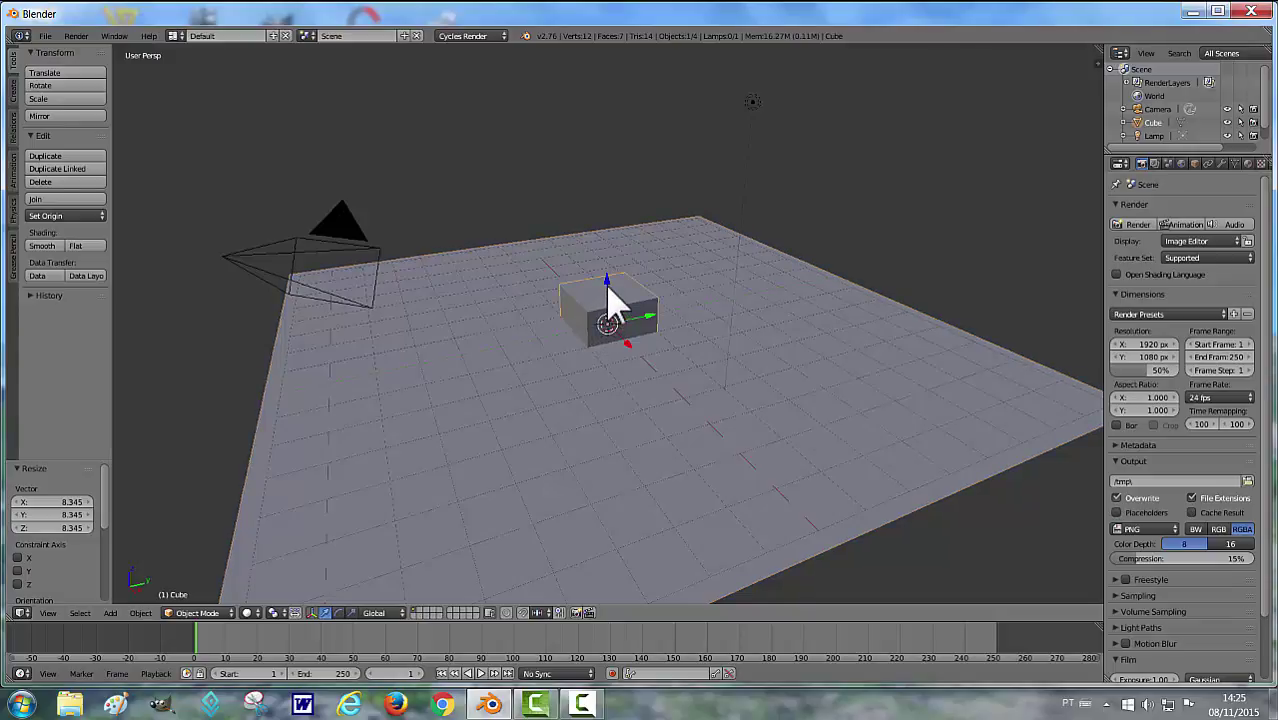
key("s")
key("z")
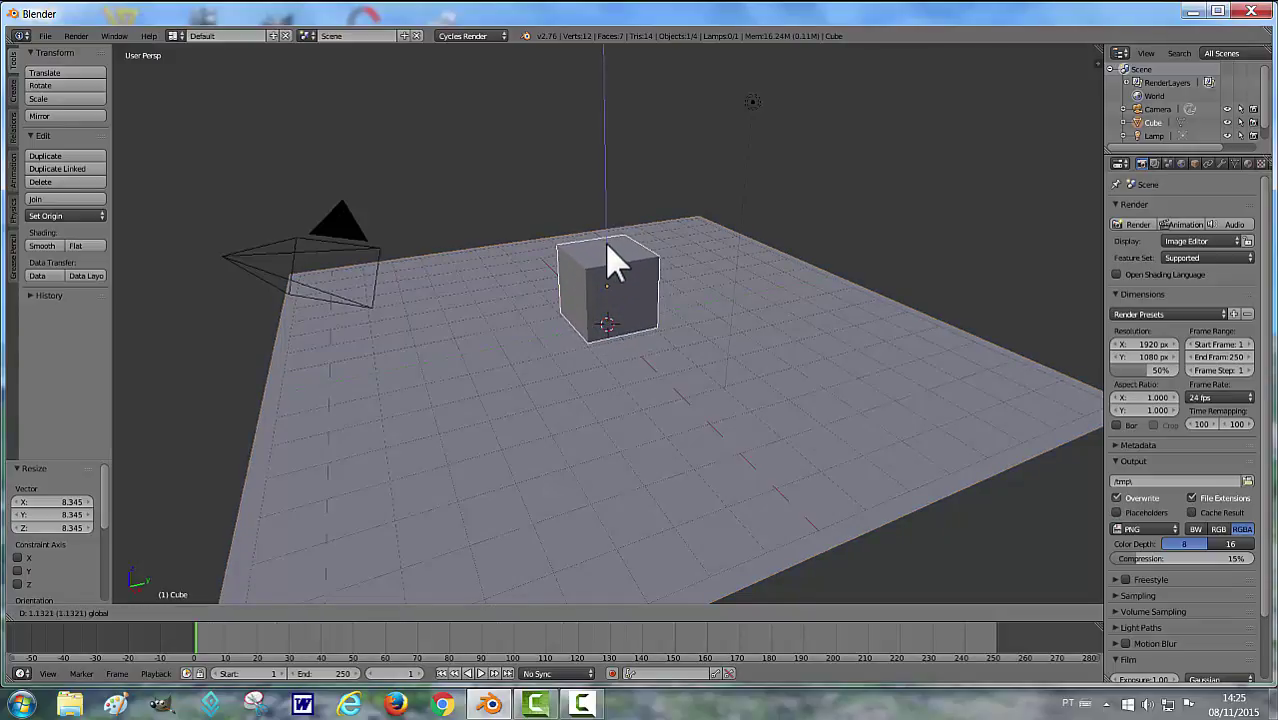
left_click(607, 252)
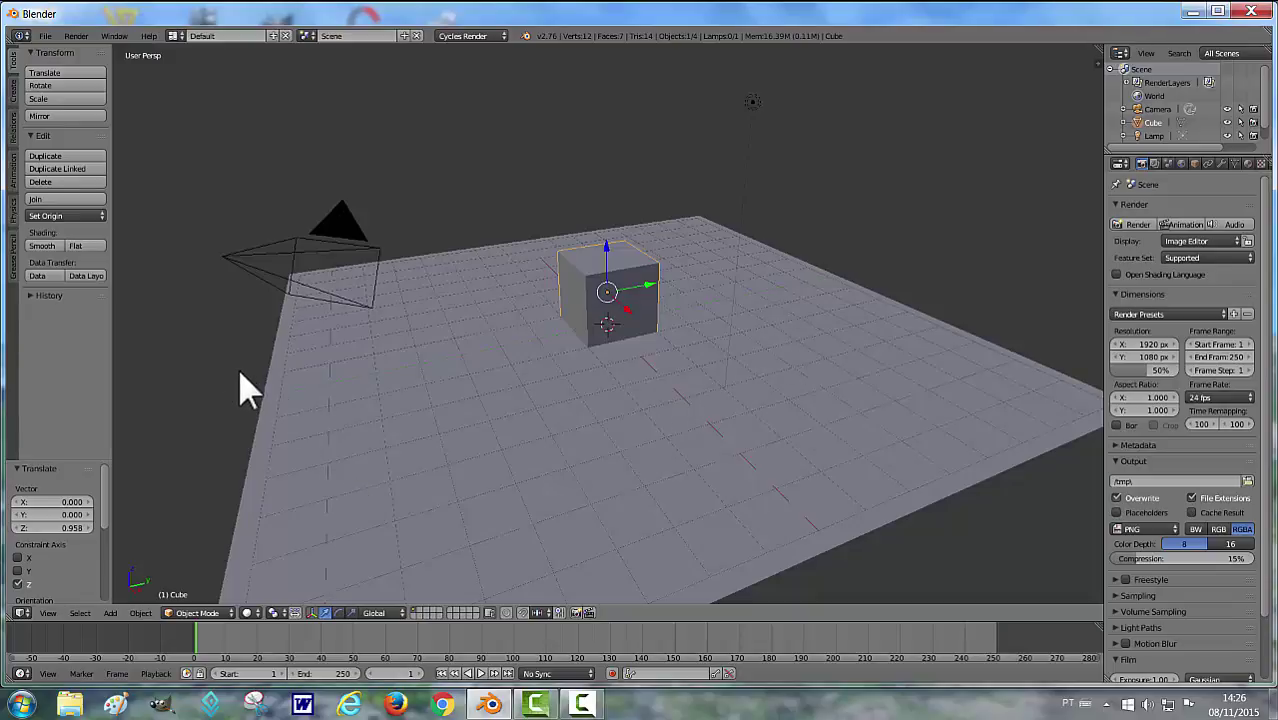
key("t")
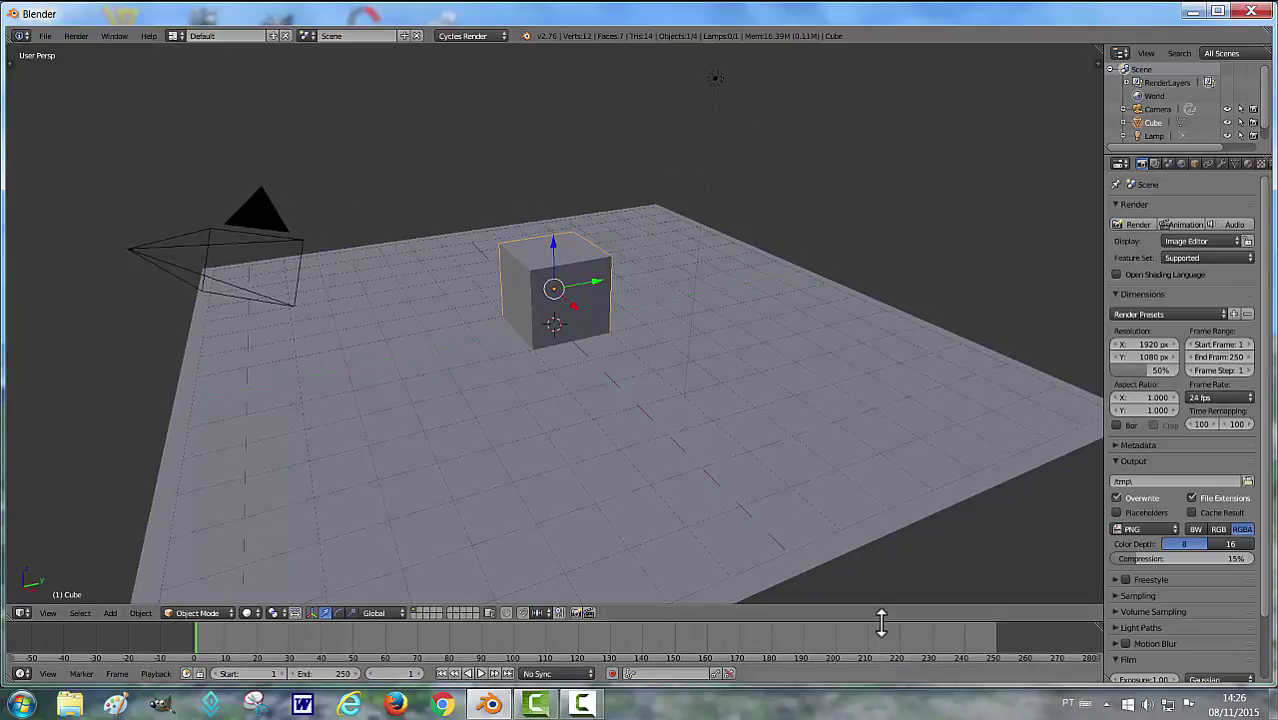
Enlarge the 3D view over the timeline and split it into one tall left view and two stacked right views.
left_click_drag(881, 622, 881, 665)
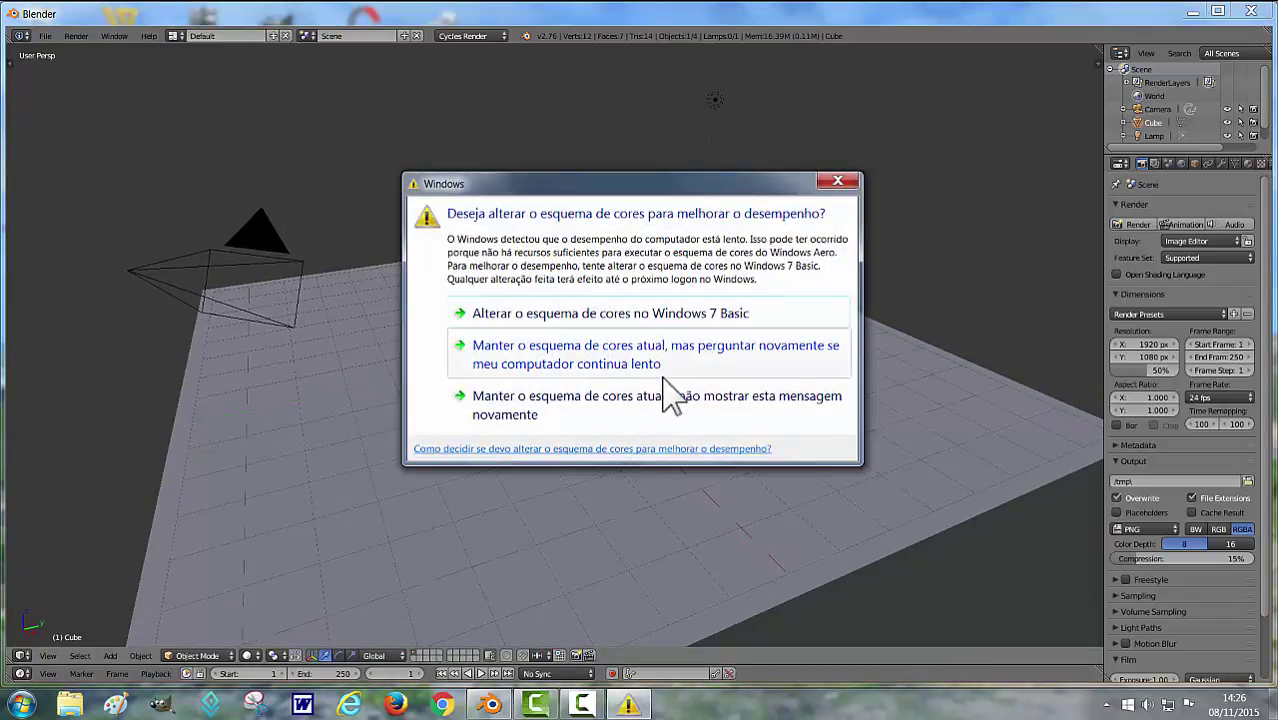
left_click(664, 397)
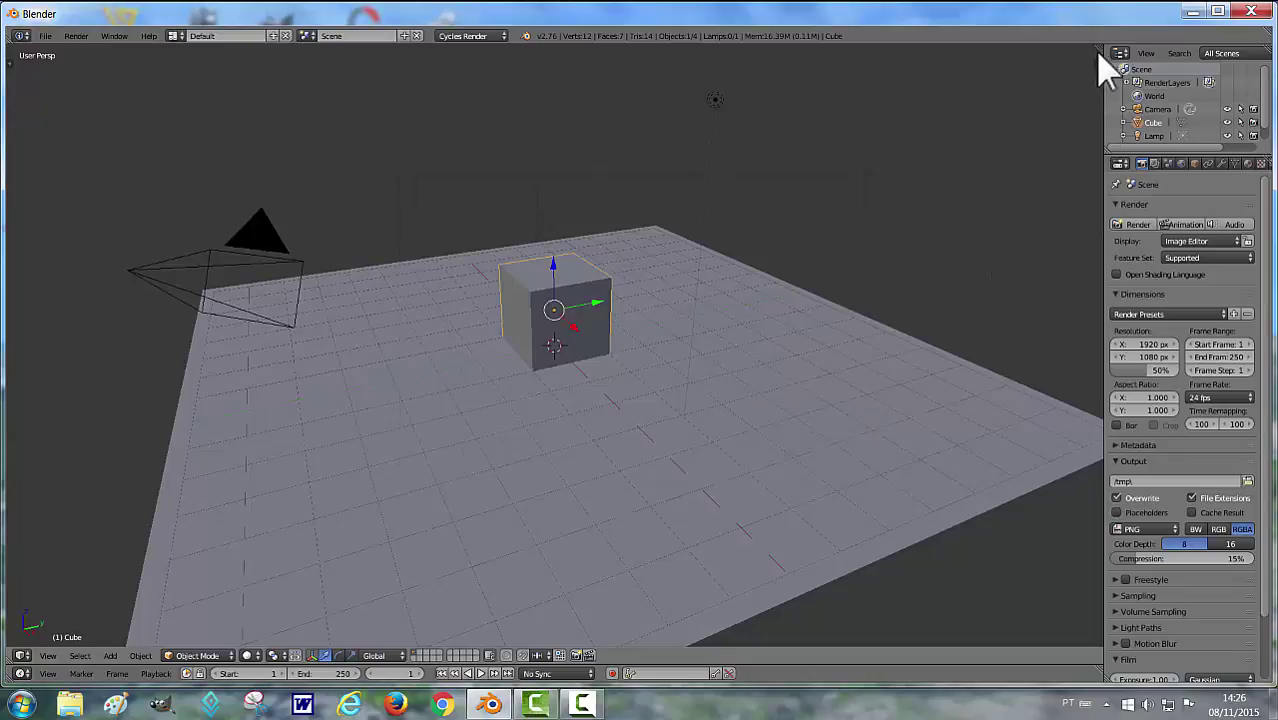
left_click_drag(1099, 50, 557, 94)
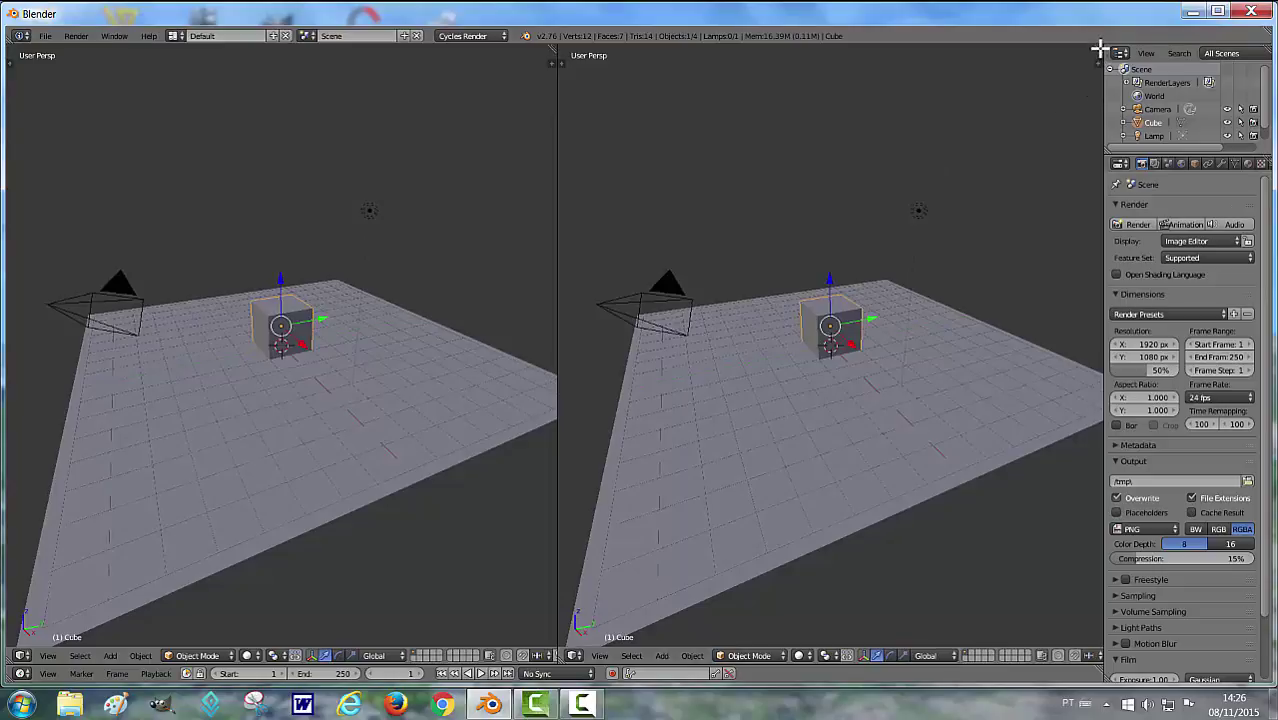
left_click_drag(1098, 48, 1066, 362)
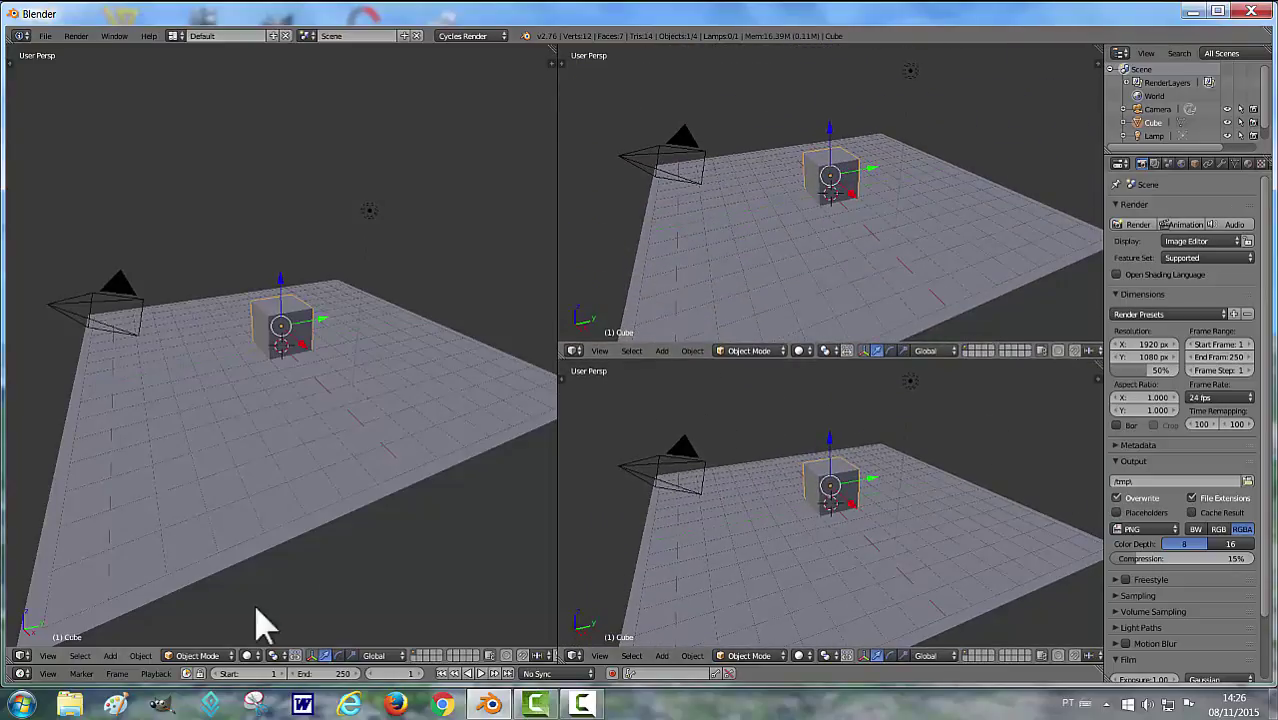
Make the left area a Node Editor, set lower-right shading to Rendered, and select the plane.
left_click(20, 655)
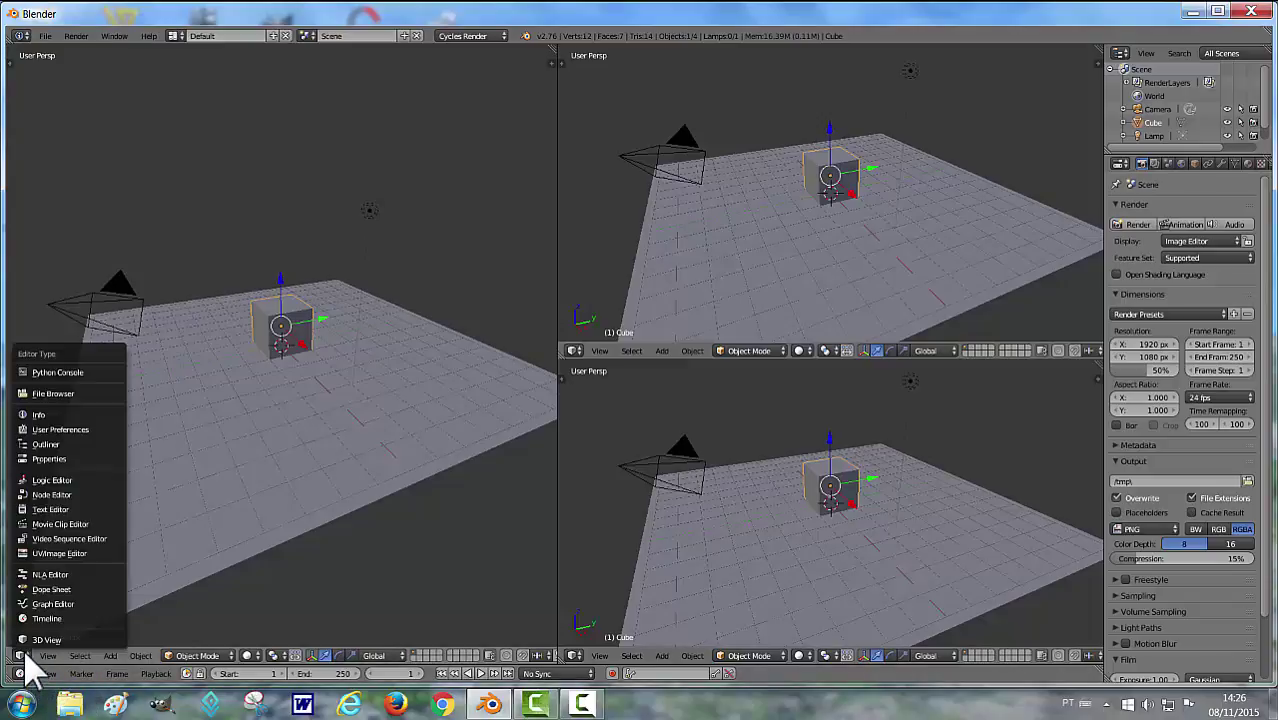
left_click(60, 496)
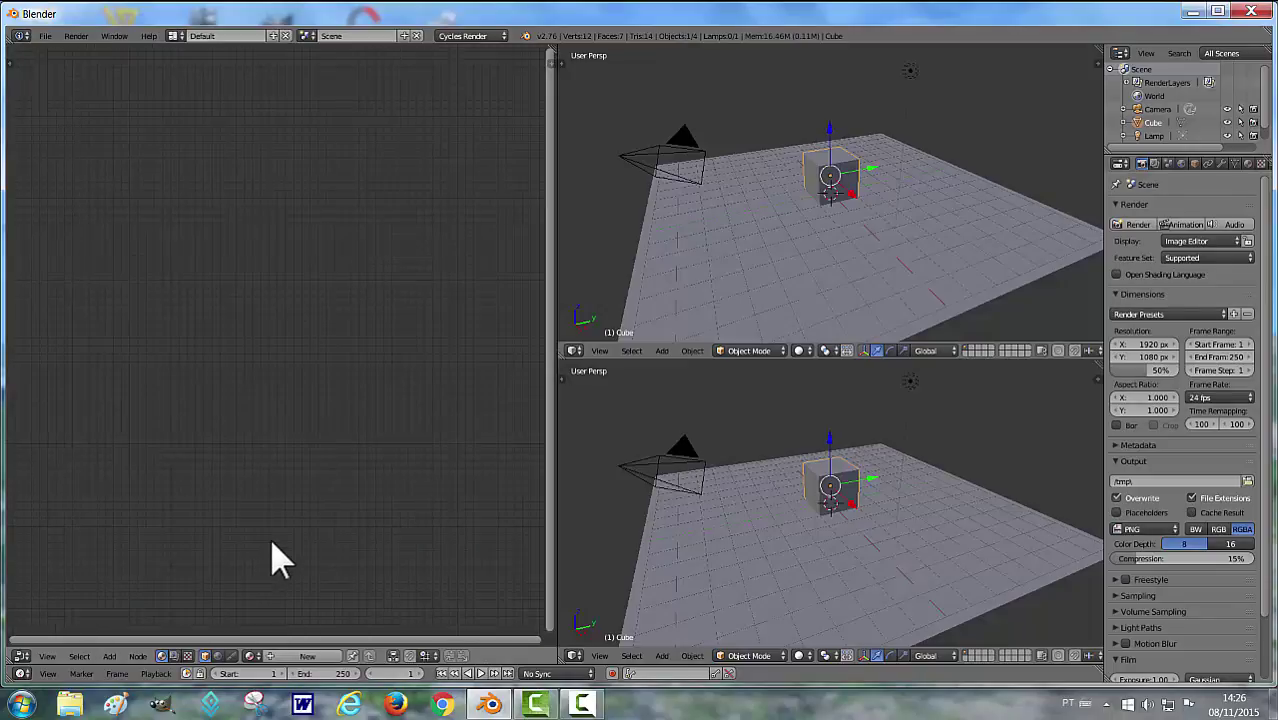
left_click(806, 656)
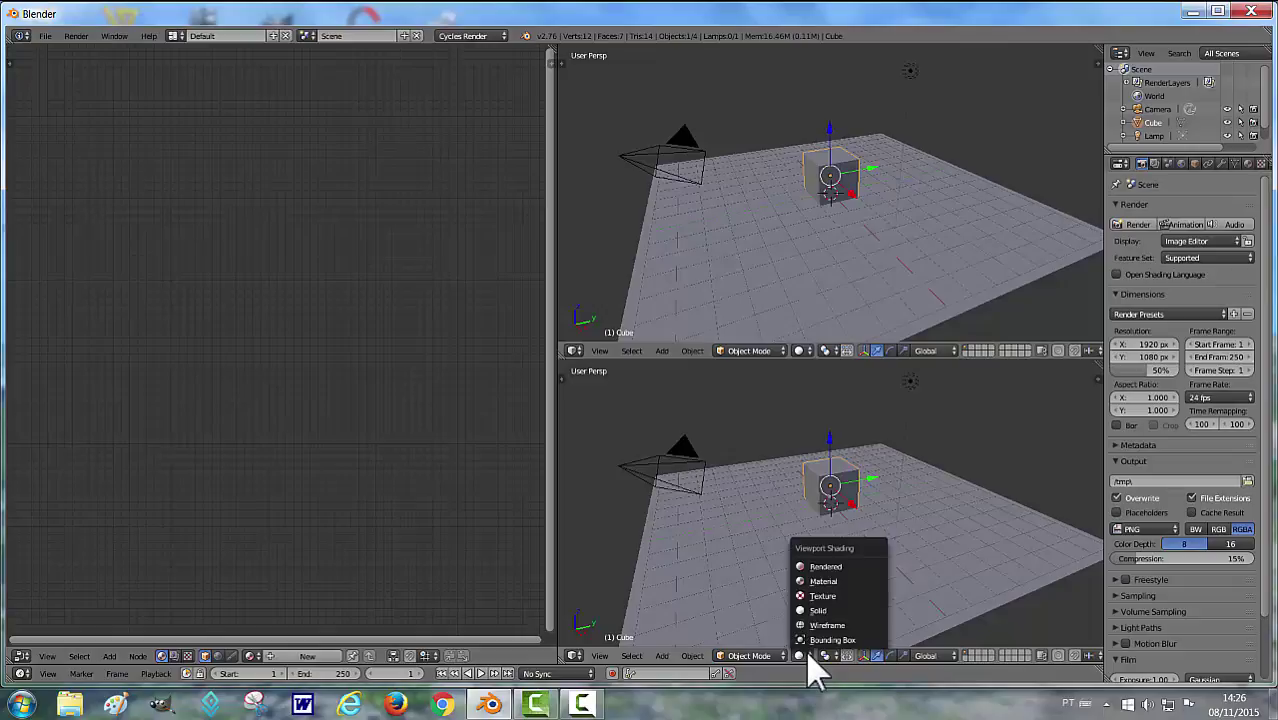
left_click(826, 567)
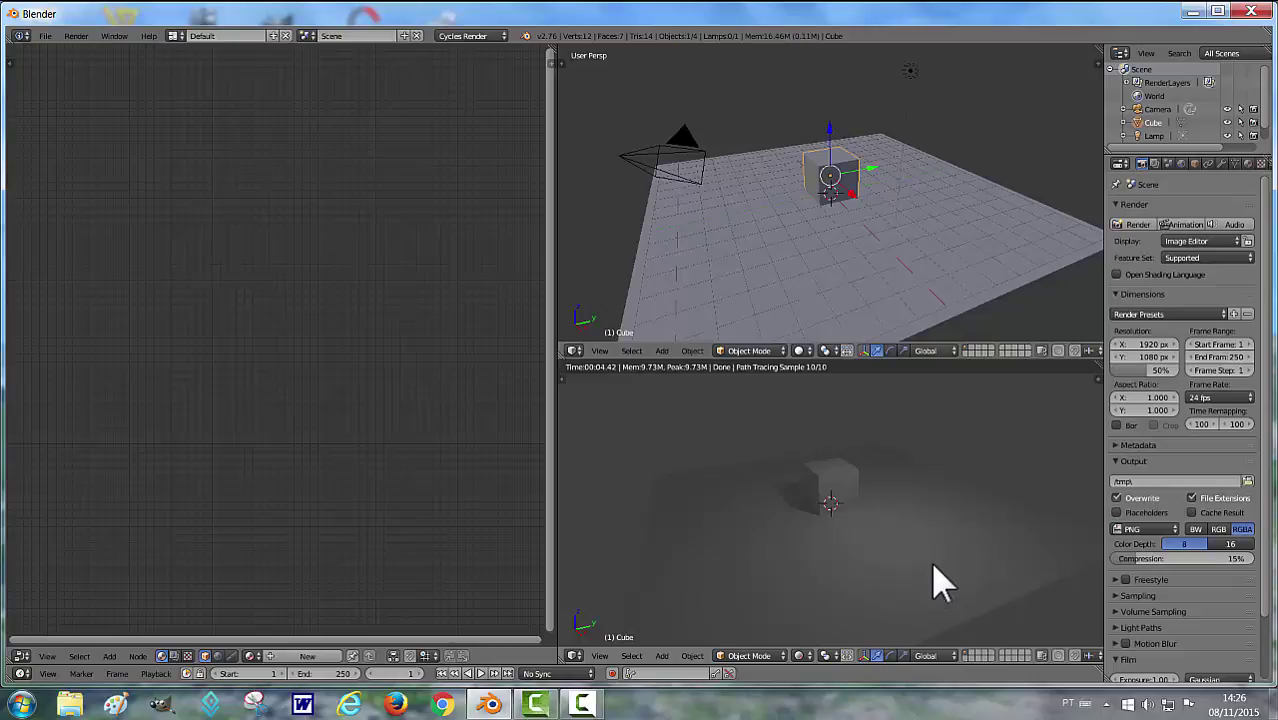
right_click(968, 288)
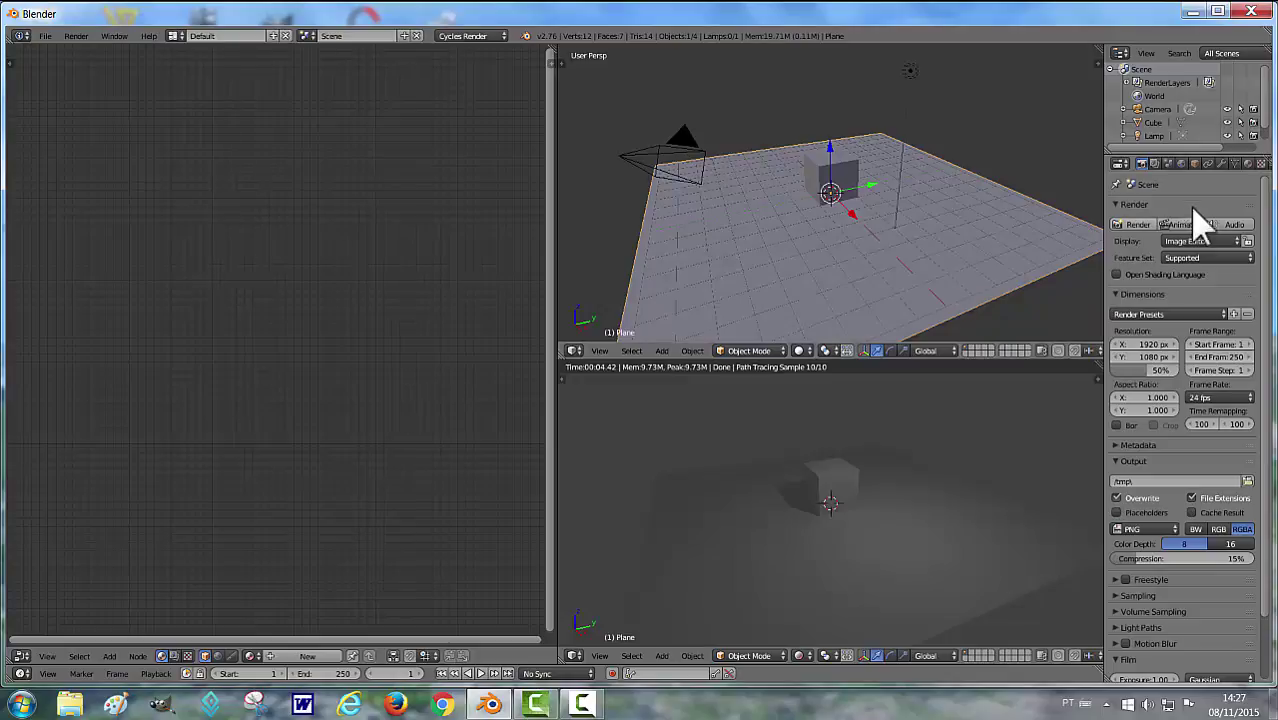
Create a new material for the plane and centre its nodes in the Node Editor.
left_click(1247, 163)
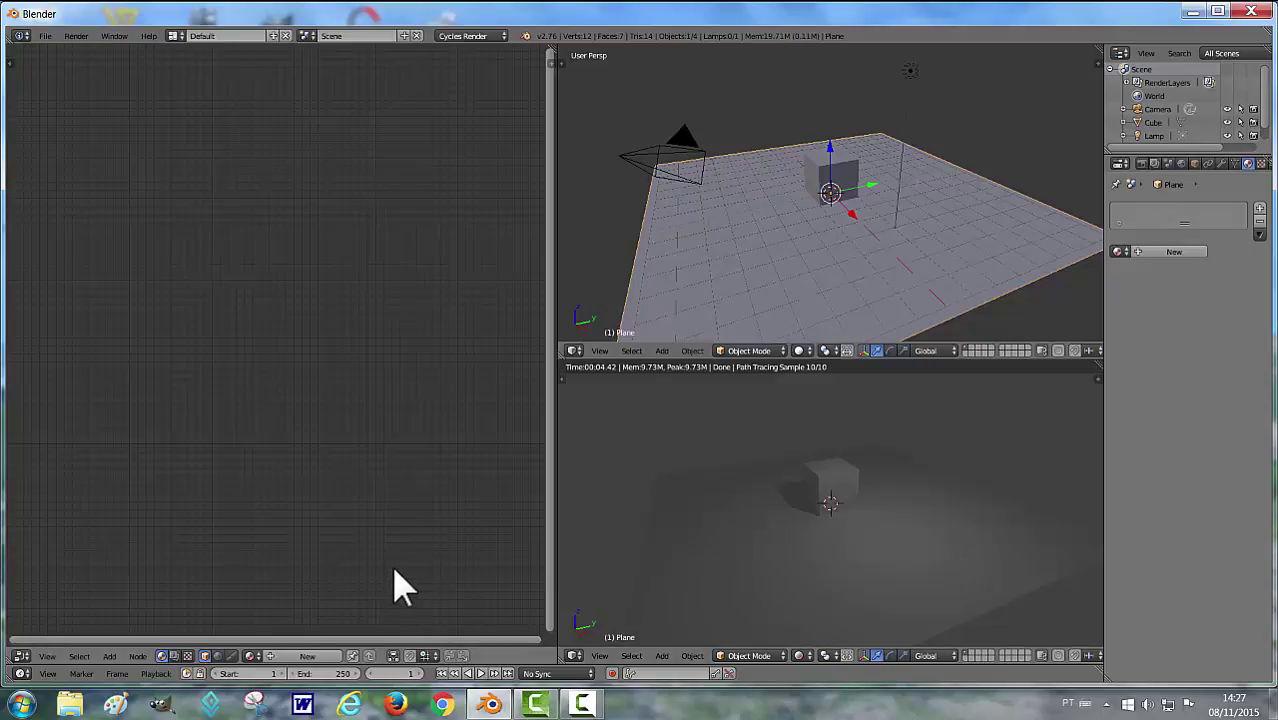
left_click(1175, 253)
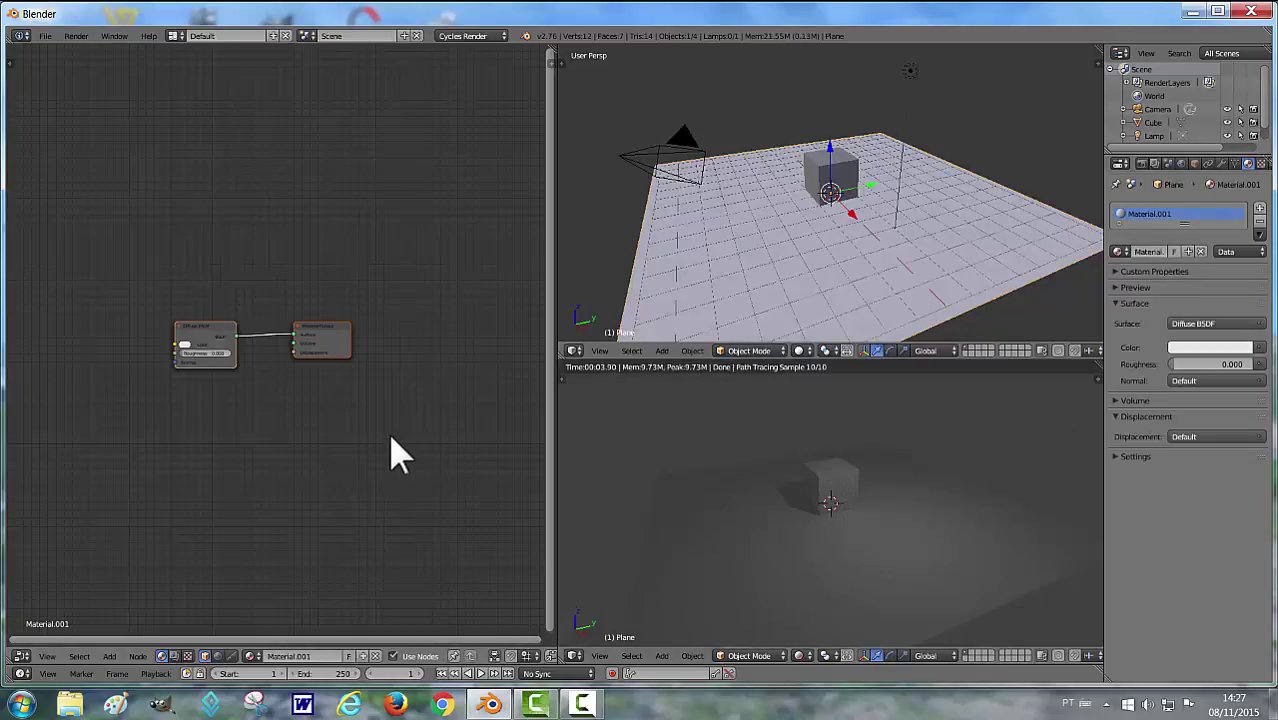
scroll(392, 455, "up", 1)
scroll(392, 455, "up", 1)
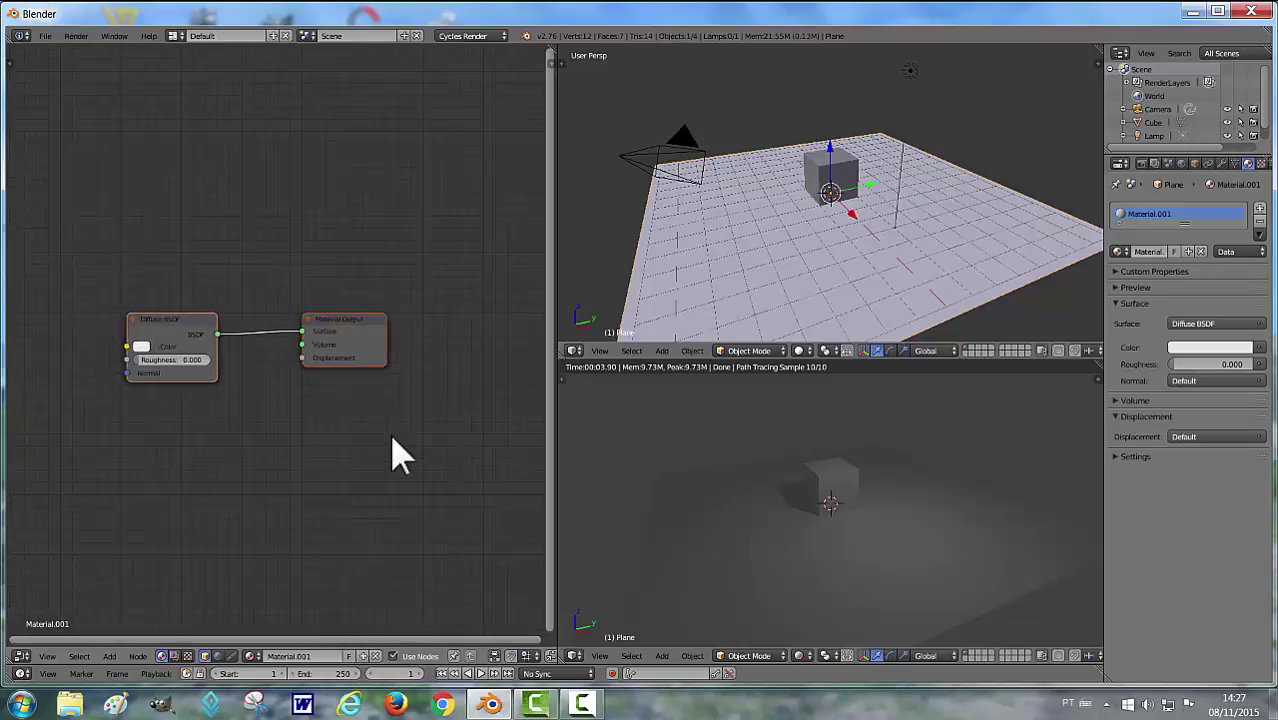
scroll(392, 453, "up", 1)
middle_click_drag(370, 450, 498, 410)
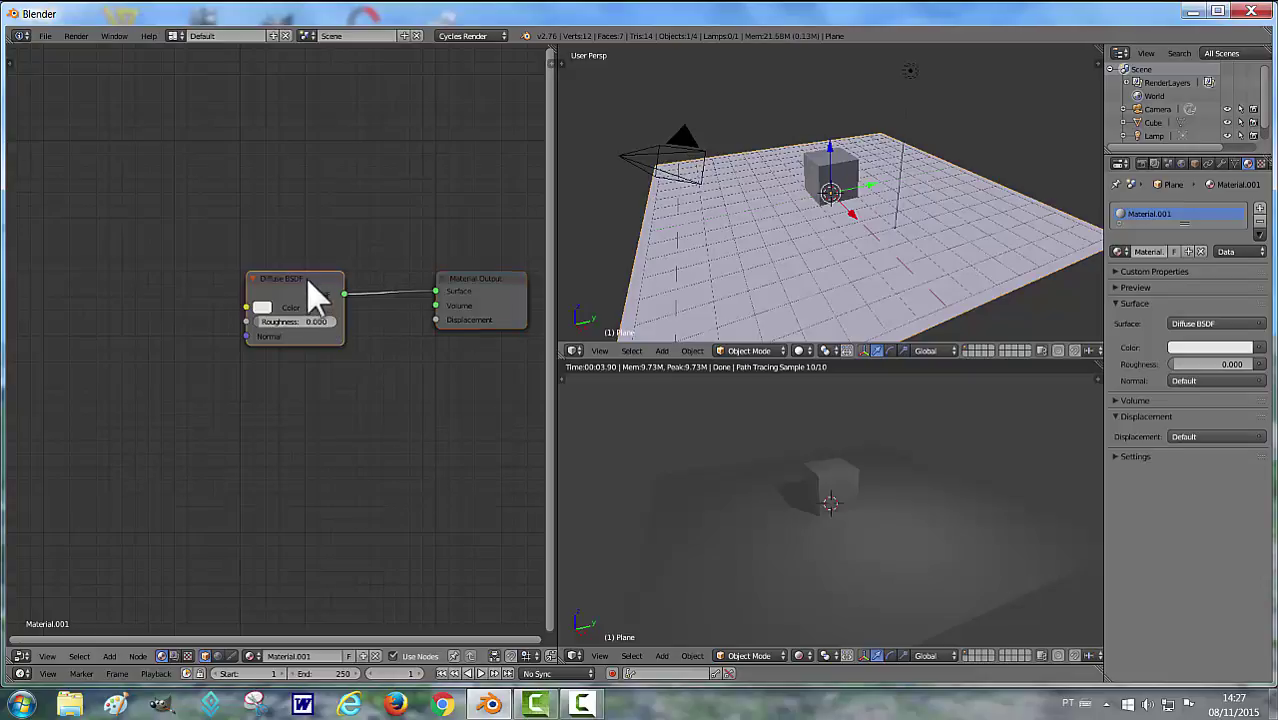
left_click_drag(308, 277, 322, 383)
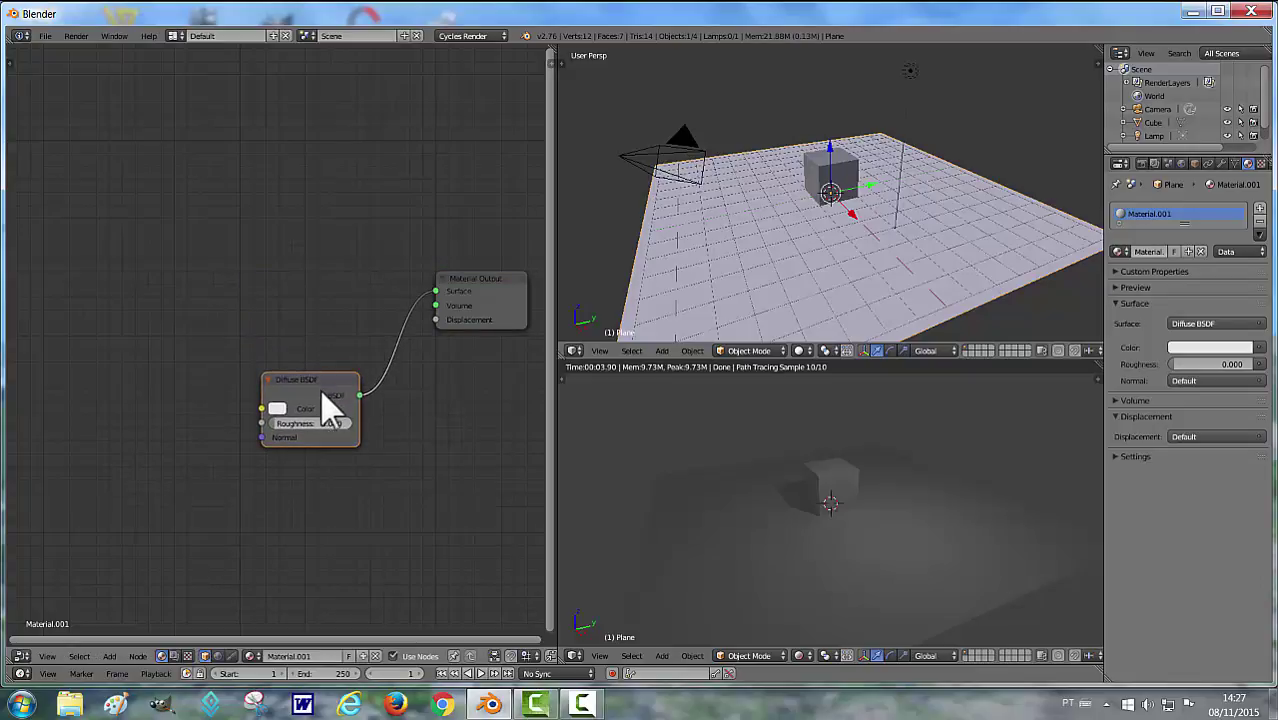
Set the Diffuse BSDF colour to a dark red.
left_click(277, 410)
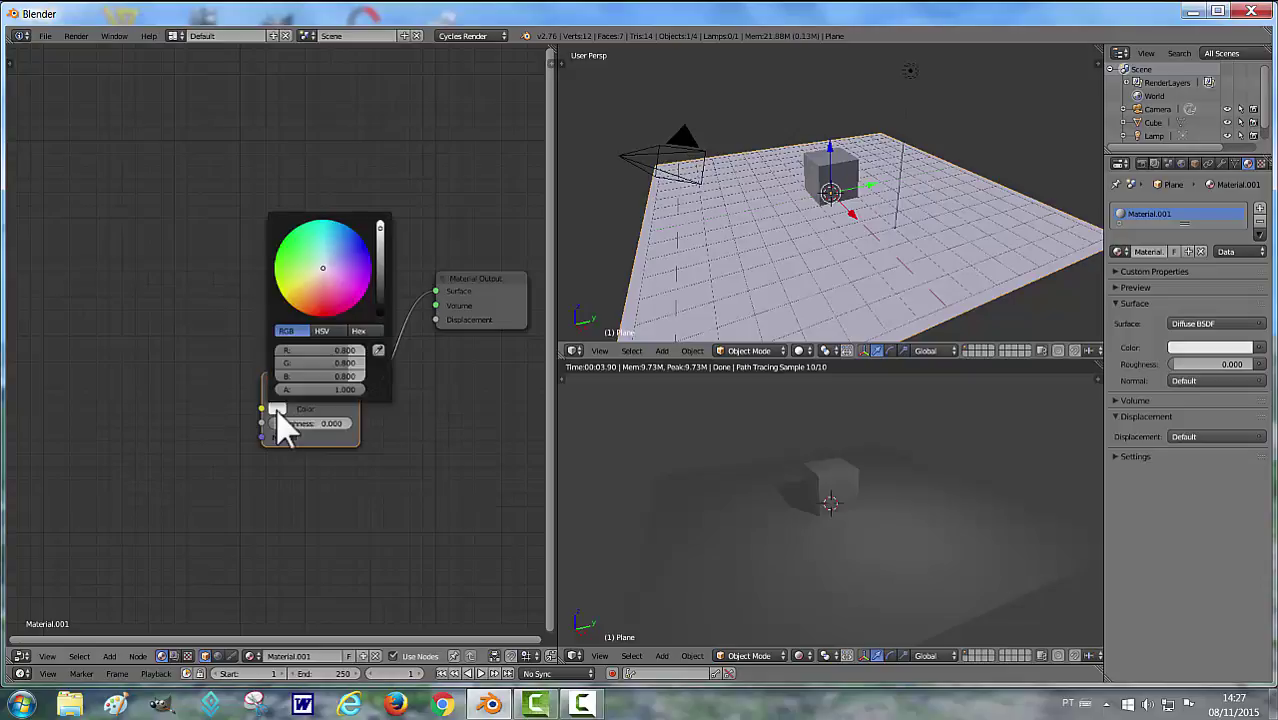
left_click(321, 289)
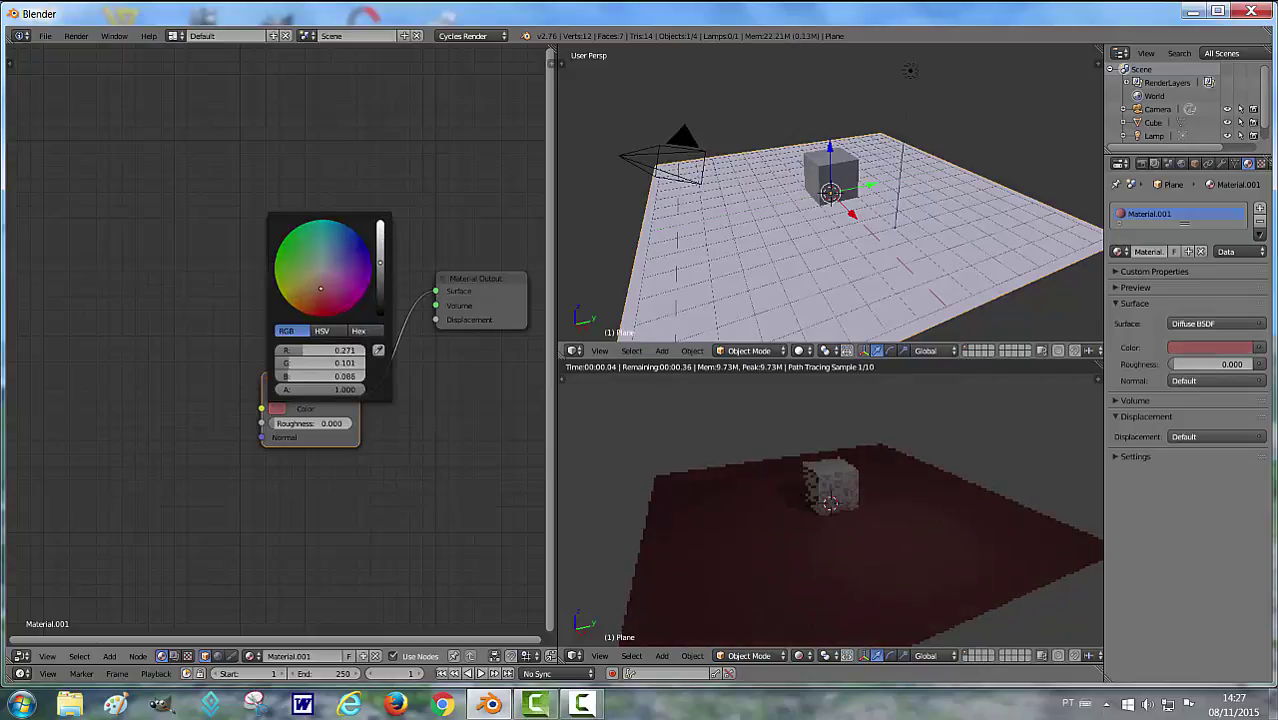
left_click_drag(380, 228, 382, 280)
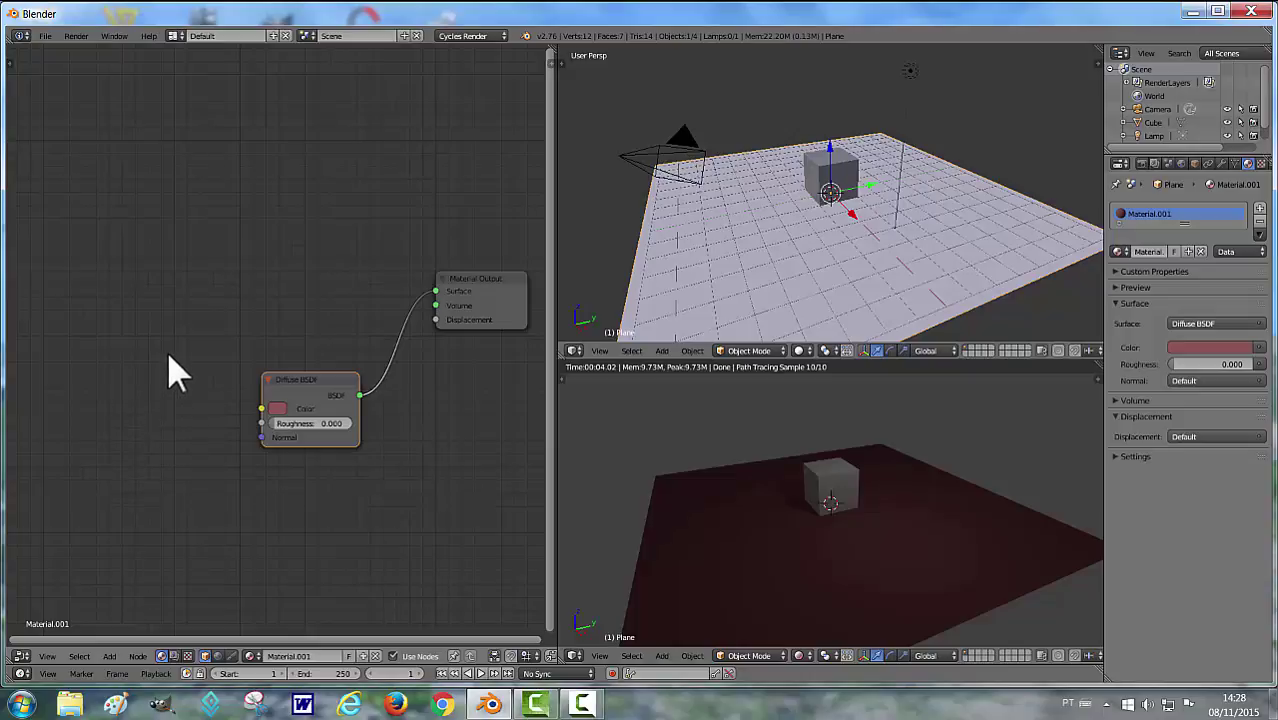
Add a Glossy BSDF node above the red diffuse and set its distribution to Beckmann.
key("shift+a")
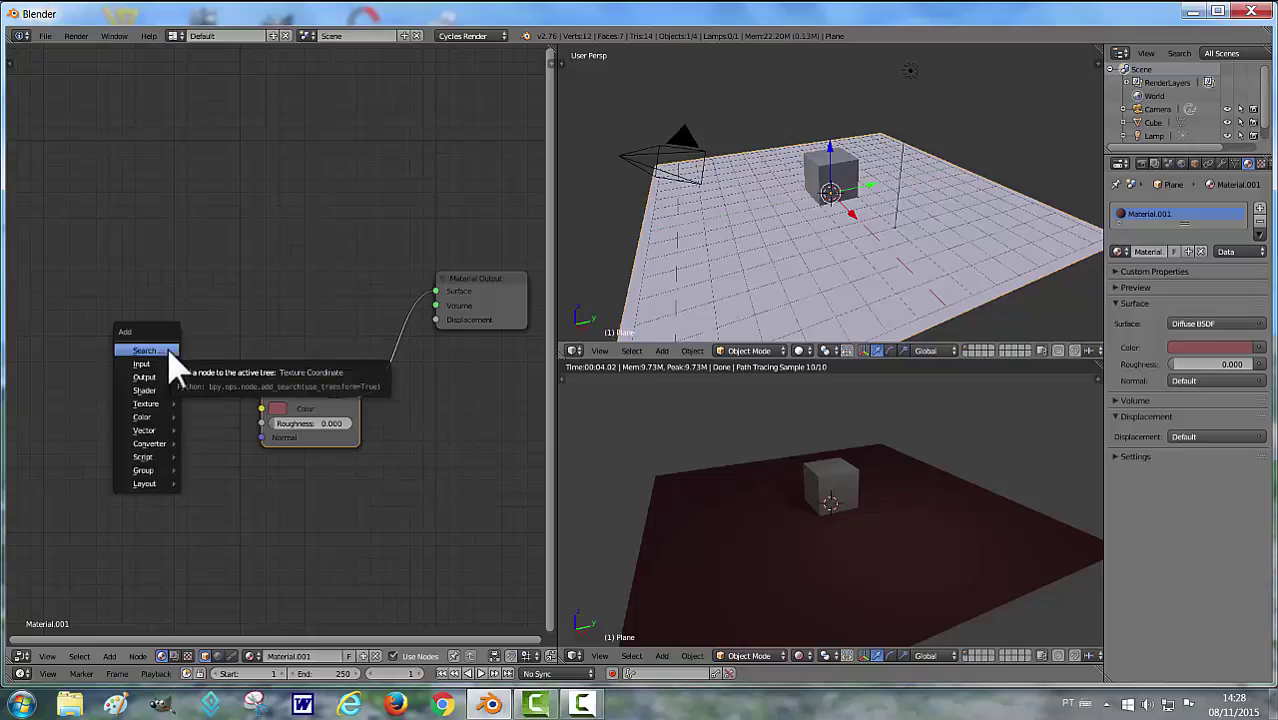
mouse_move(145, 390)
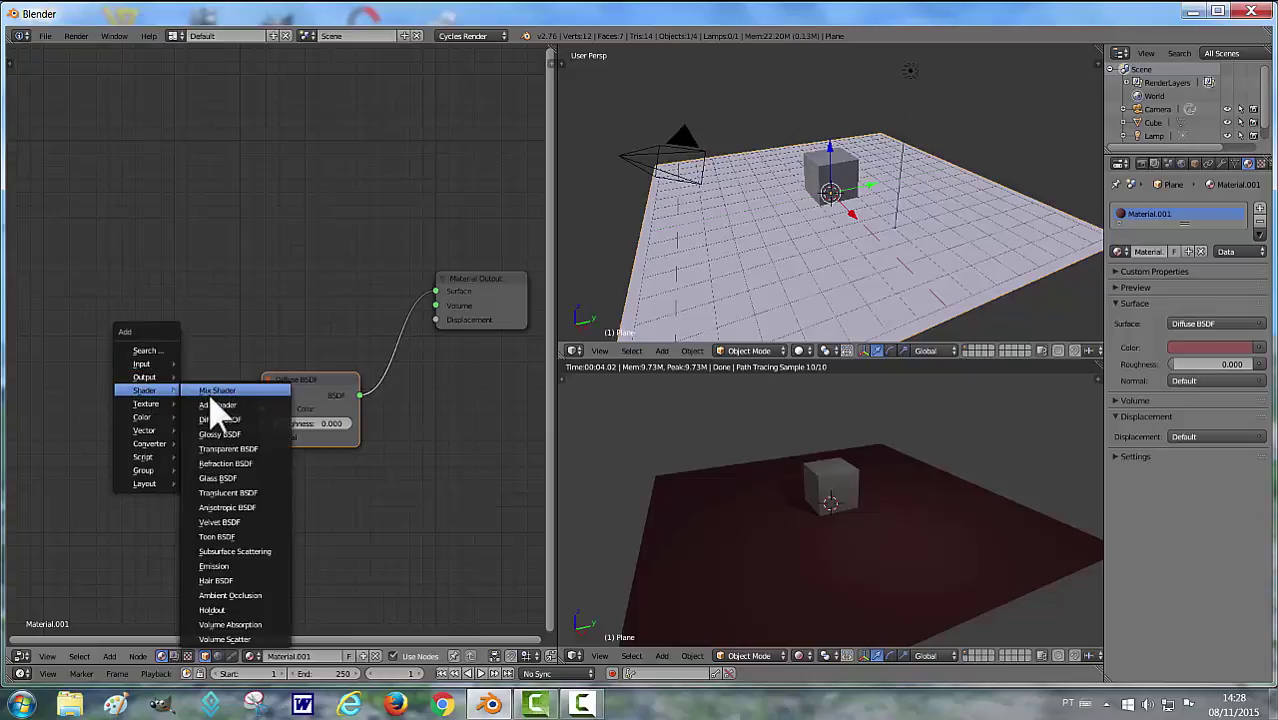
left_click(214, 445)
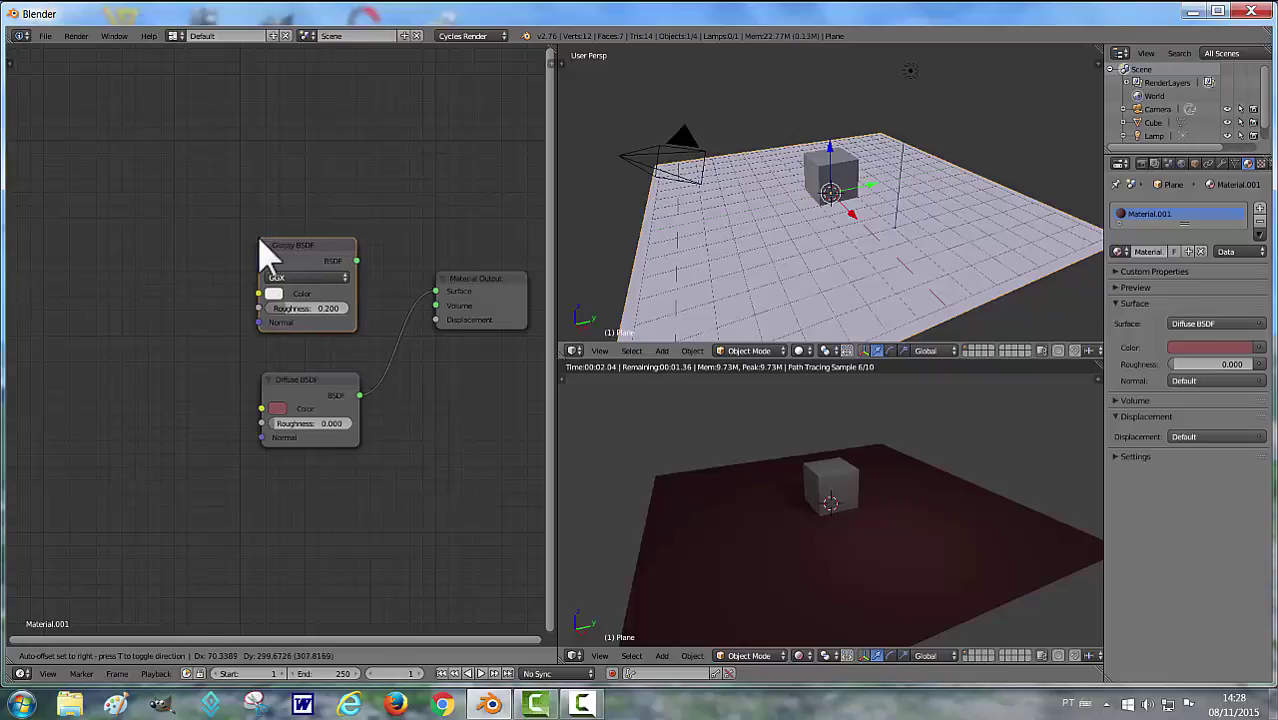
left_click(259, 251)
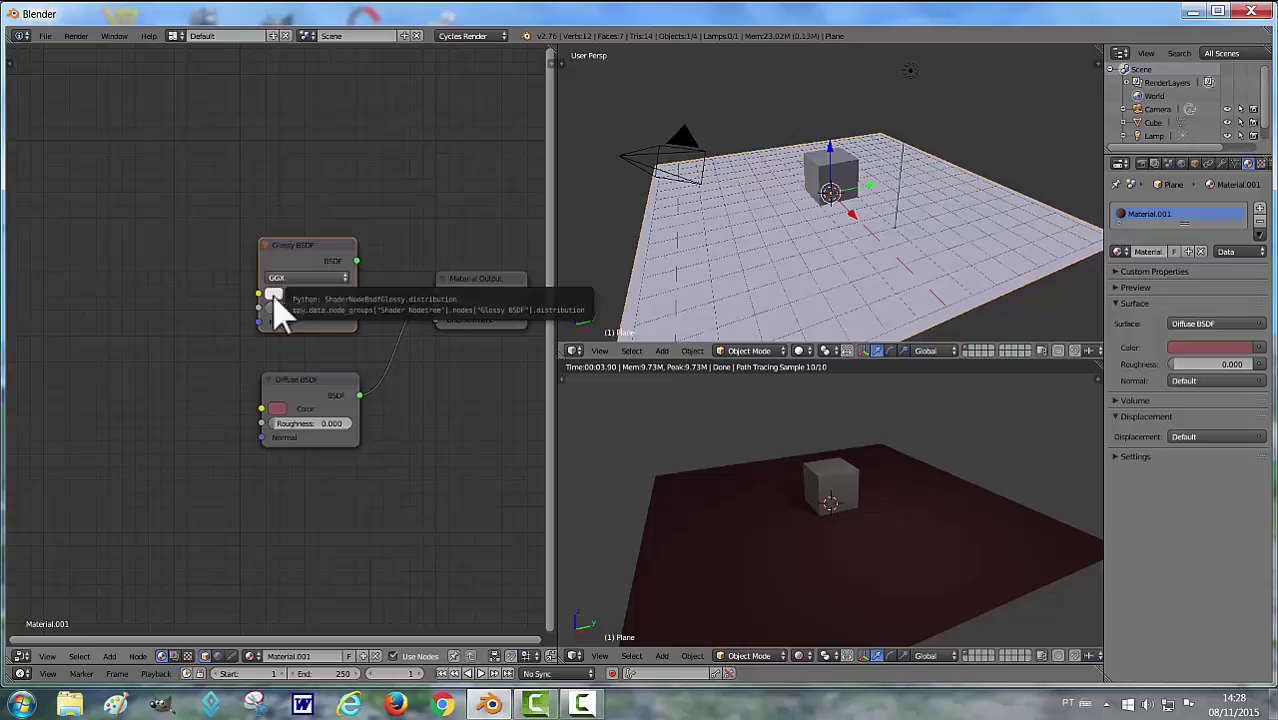
left_click_drag(301, 387, 247, 393)
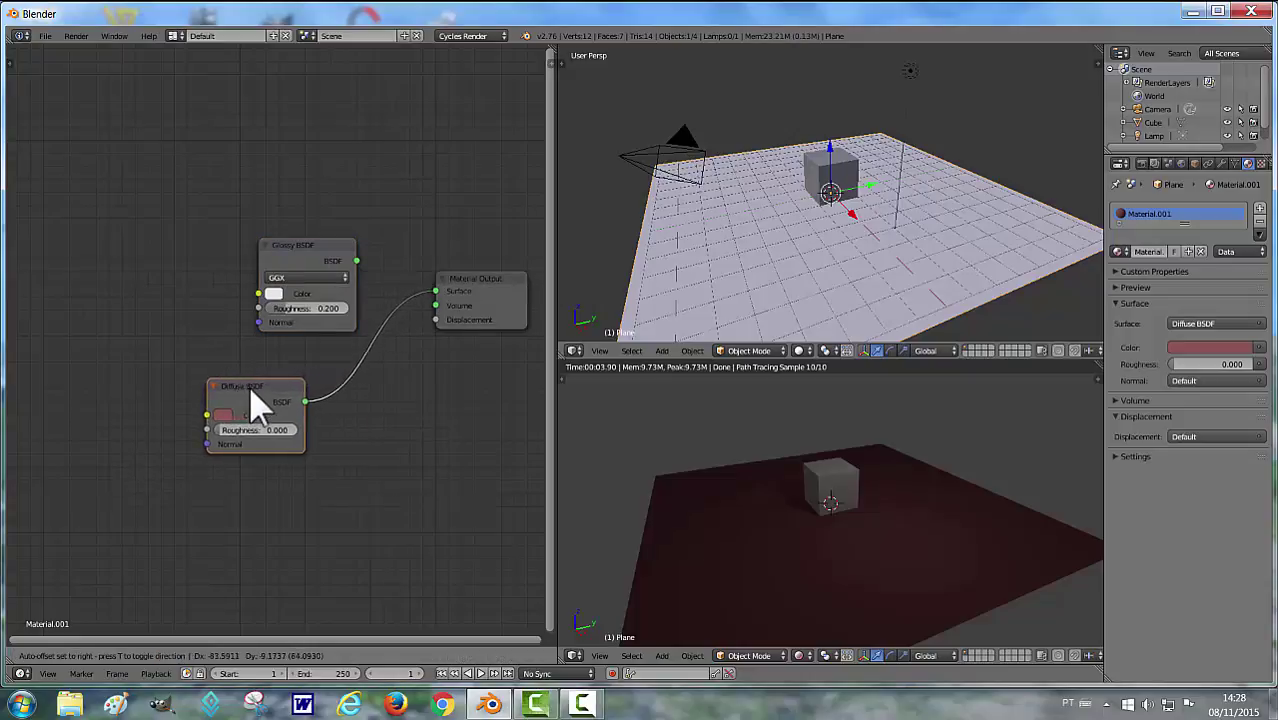
left_click_drag(315, 258, 268, 265)
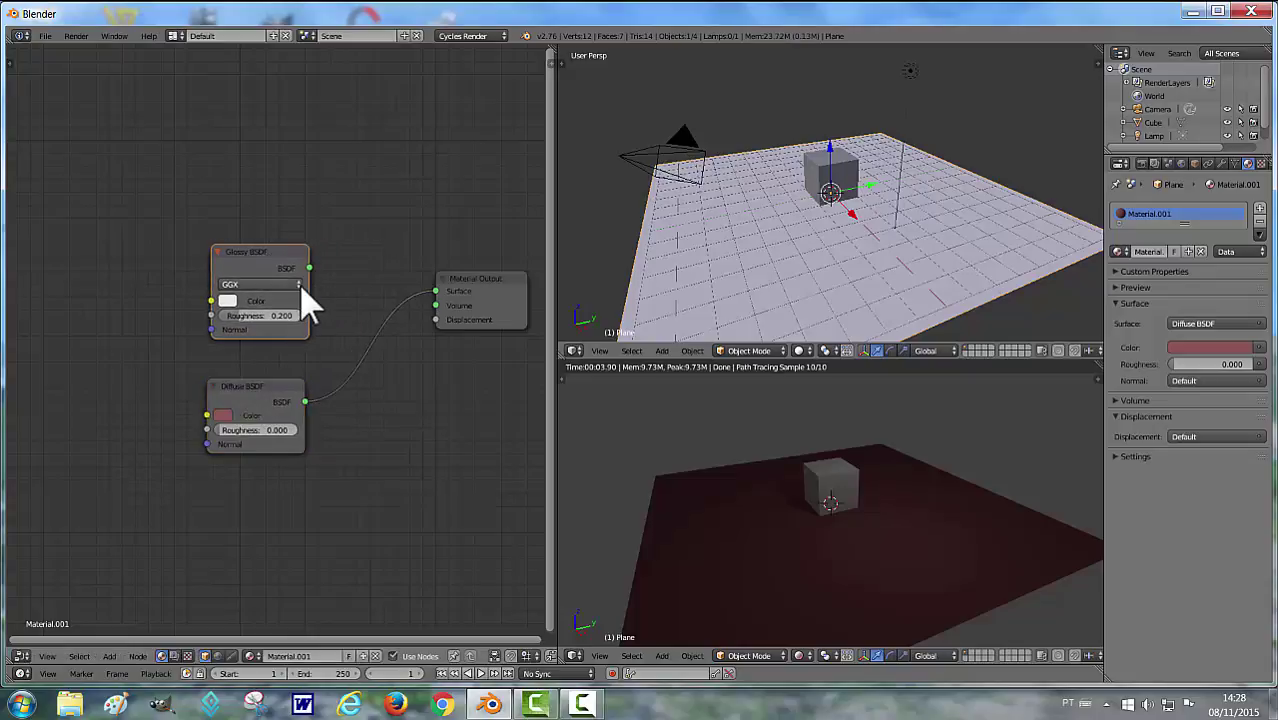
left_click(297, 287)
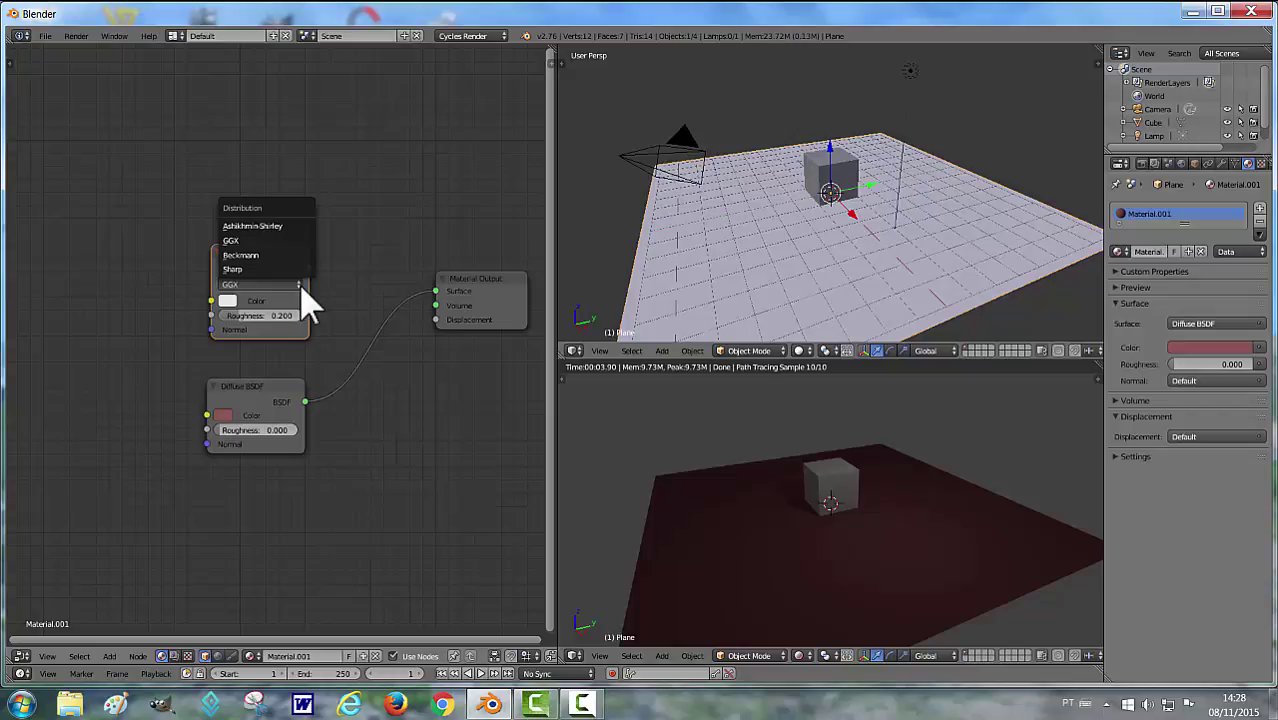
left_click(253, 255)
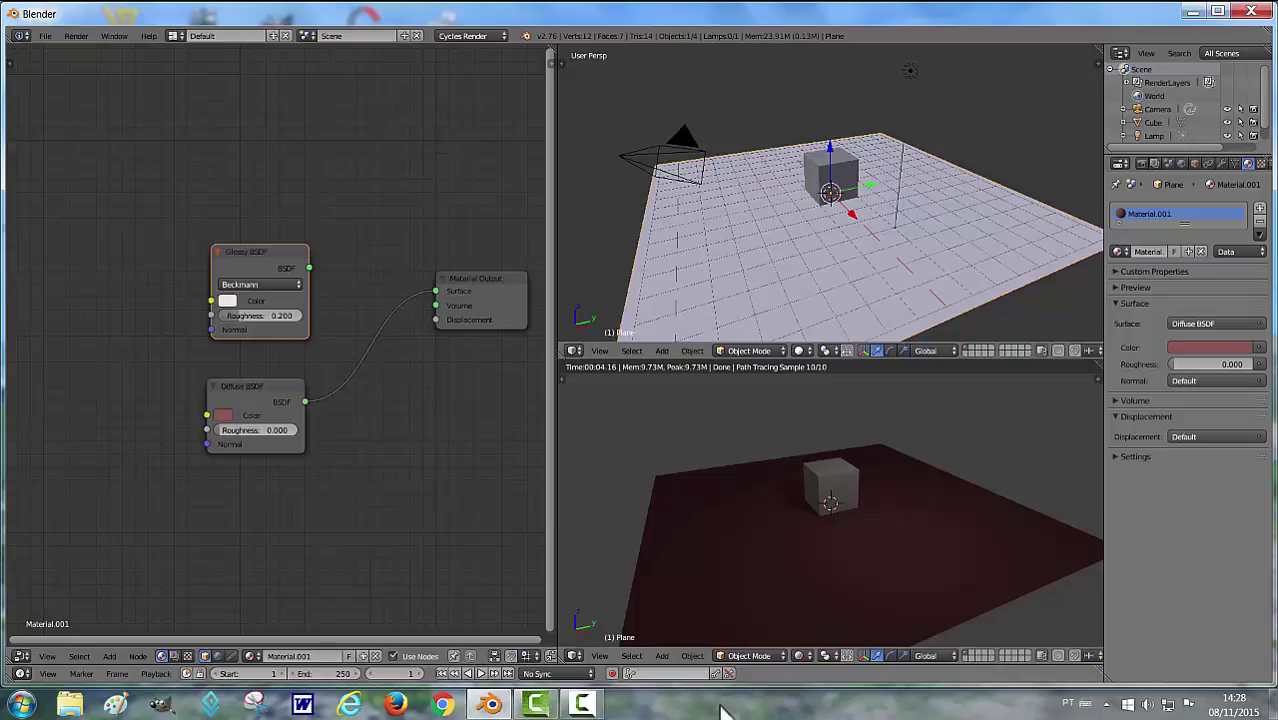
Insert a Mix Shader into the link between the Diffuse BSDF and Material Output.
left_click(580, 706)
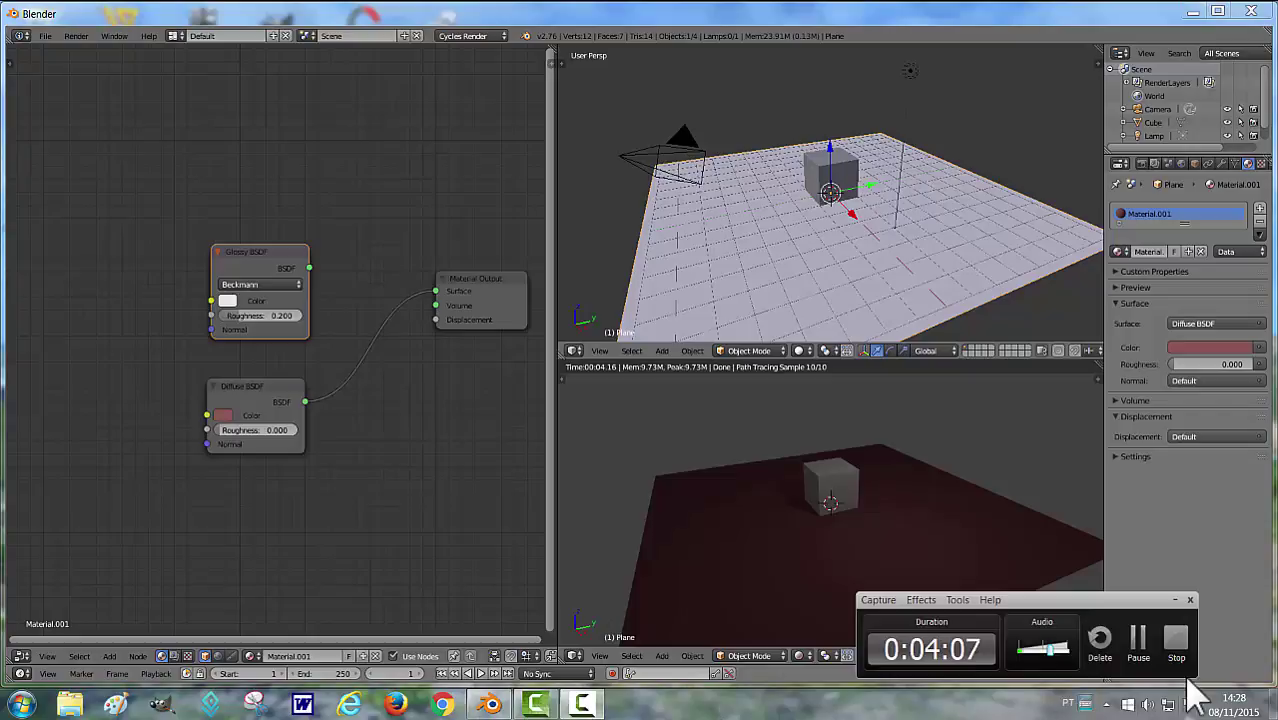
left_click(1138, 643)
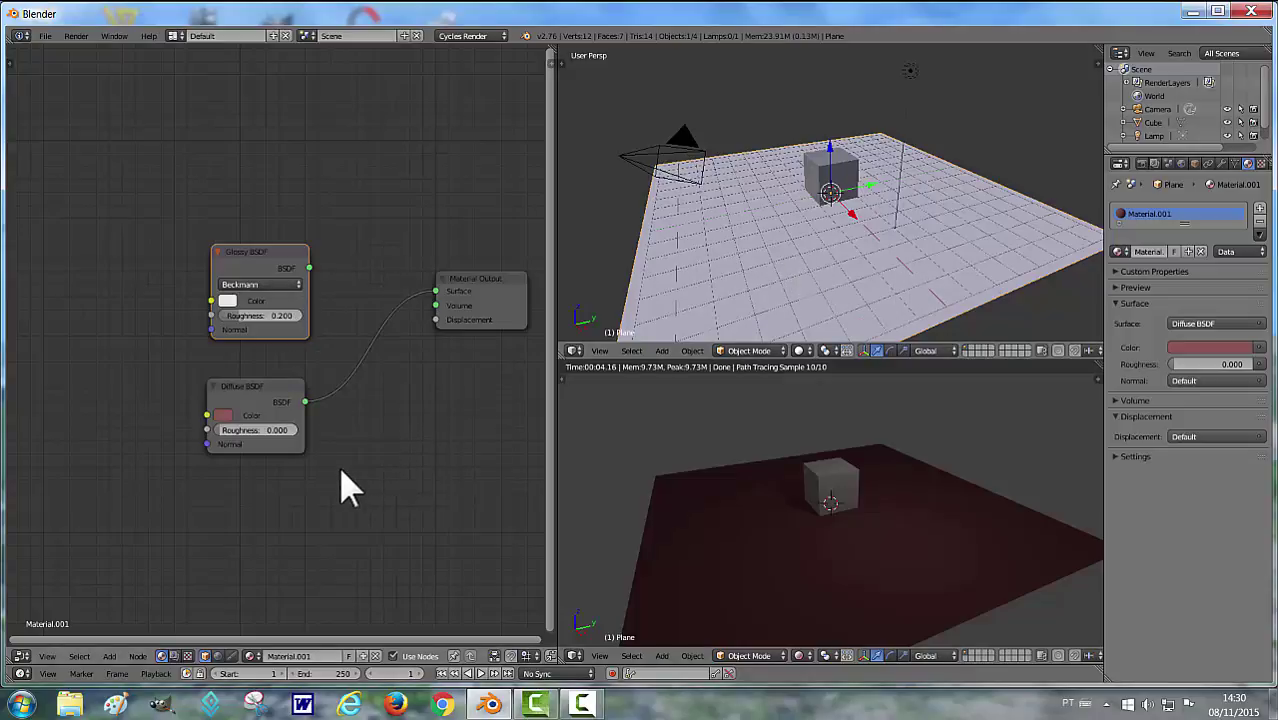
key("shift+a")
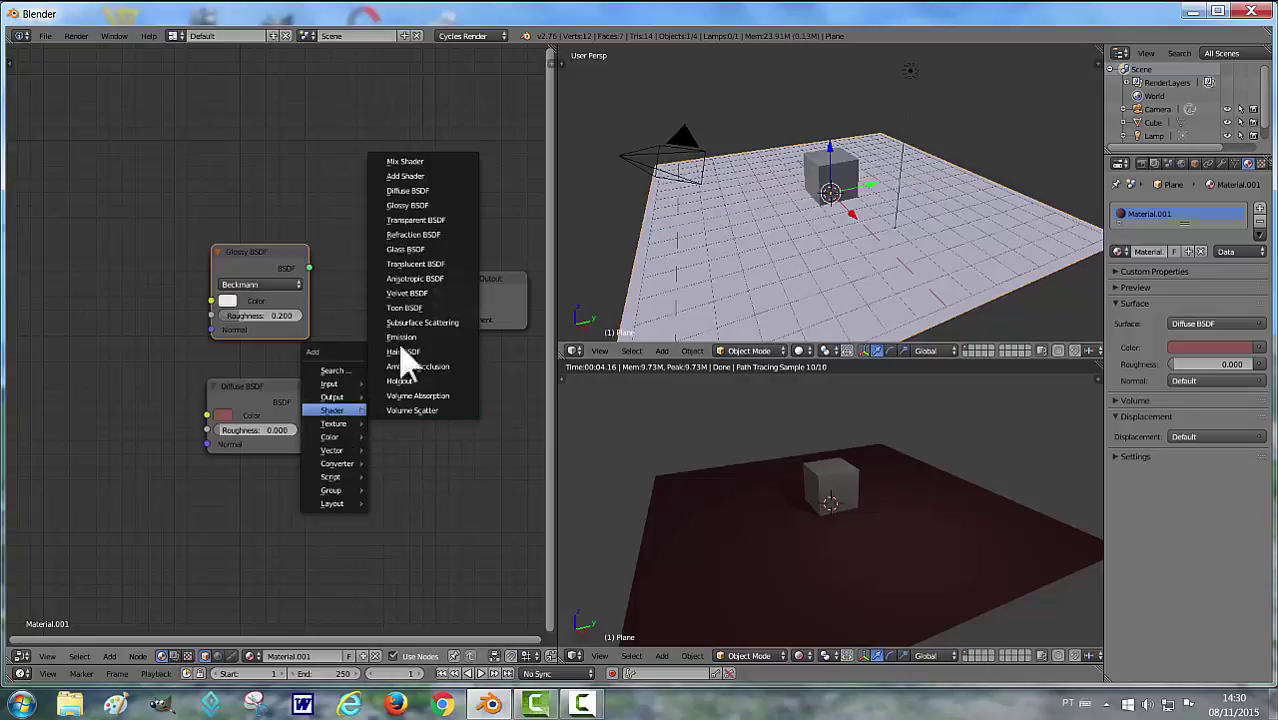
left_click(411, 163)
left_click(335, 286)
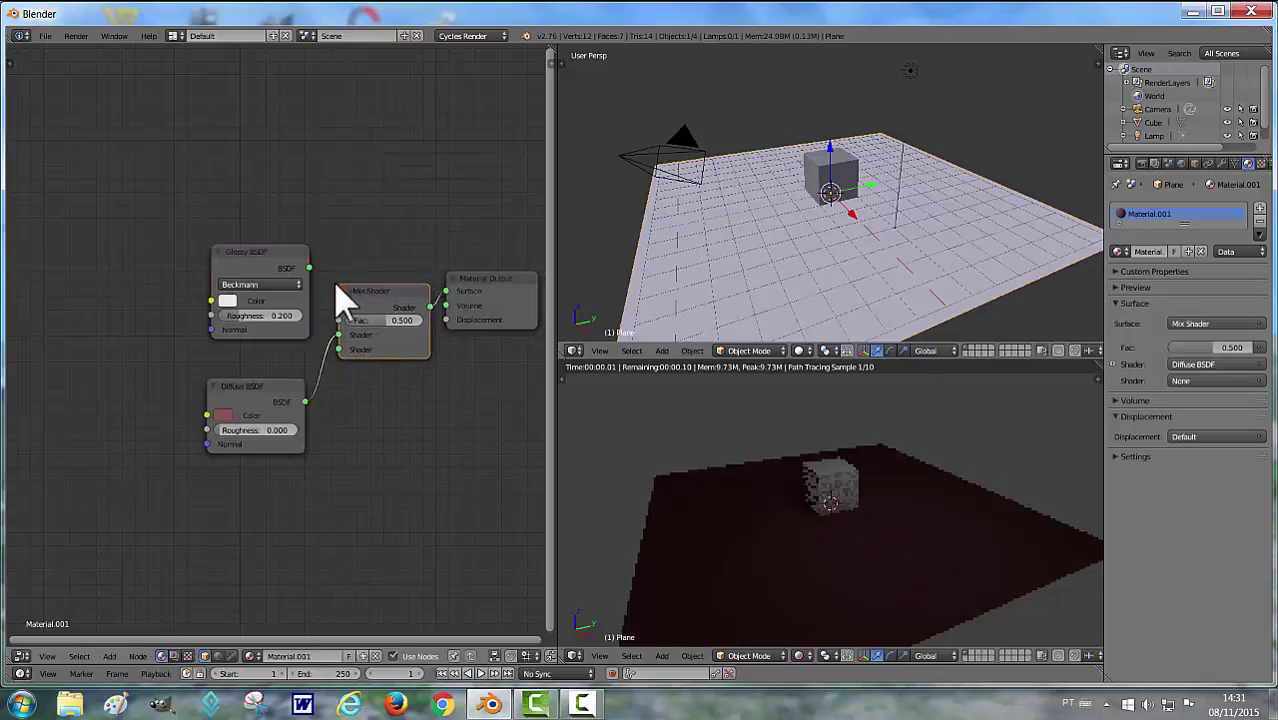
Rearrange the Glossy, Diffuse, Mix Shader and Material Output nodes into a tidy row.
left_click_drag(257, 262, 125, 234)
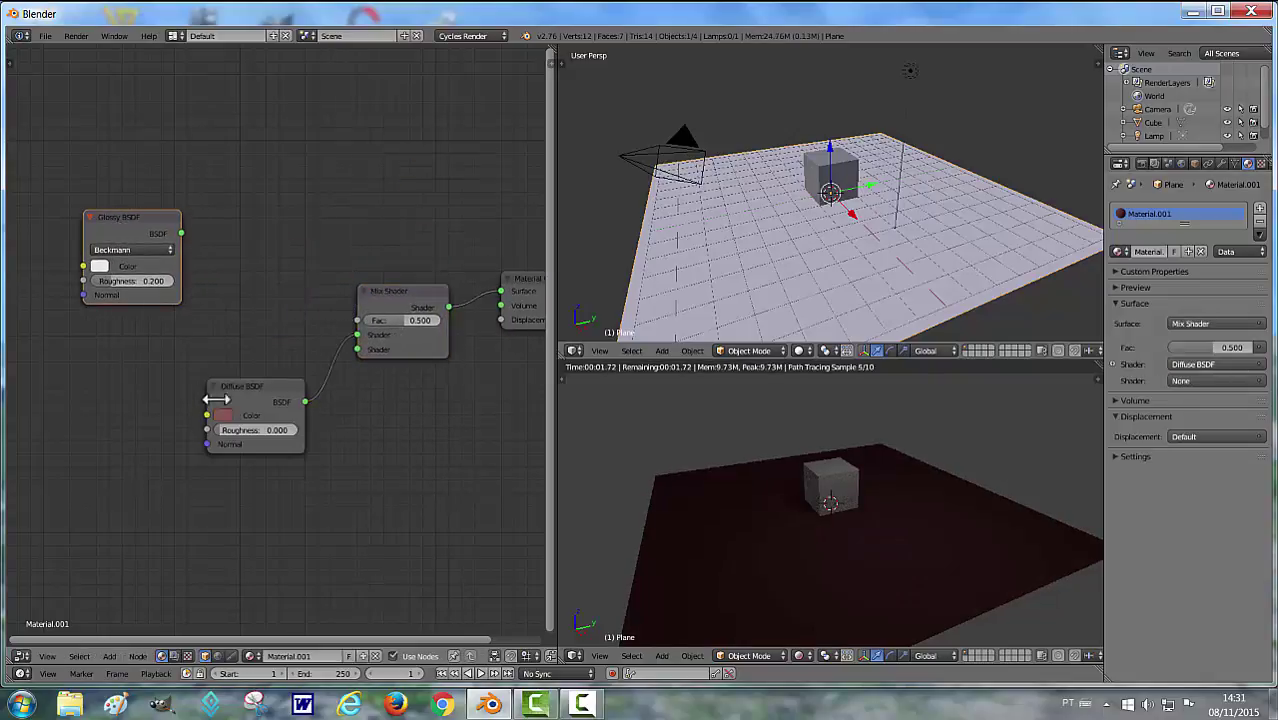
left_click_drag(225, 398, 88, 390)
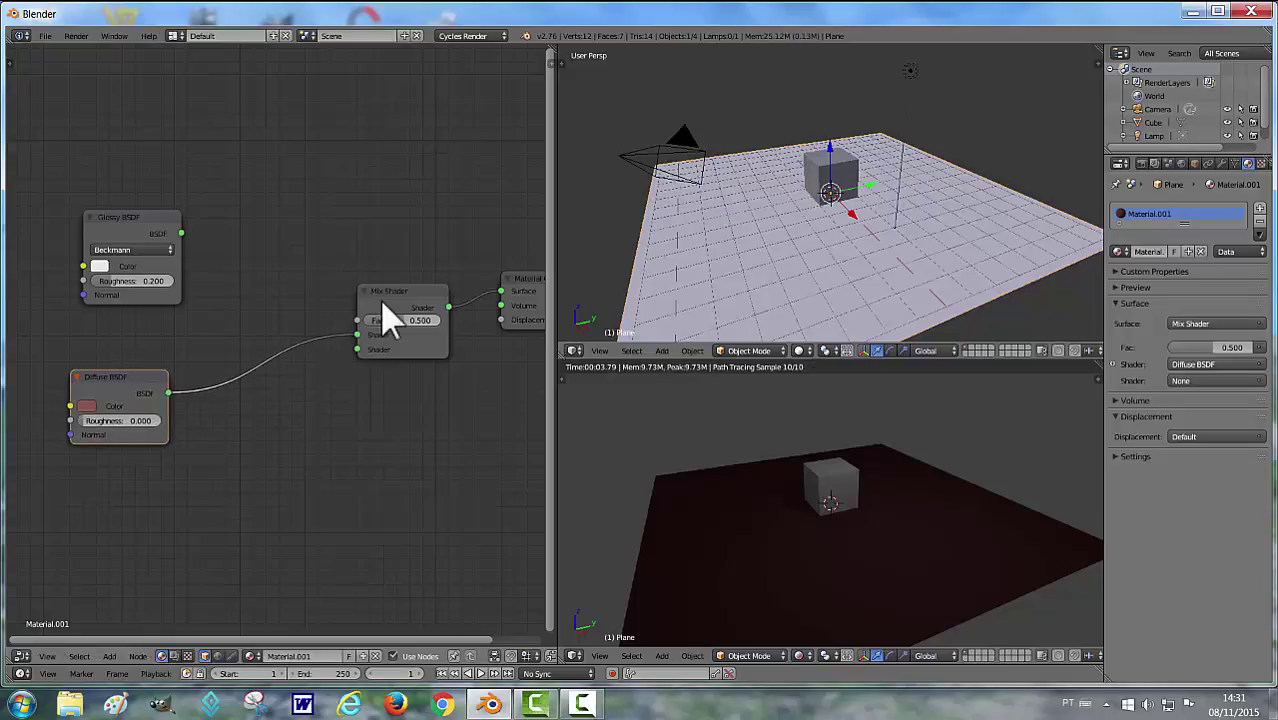
left_click_drag(390, 315, 275, 312)
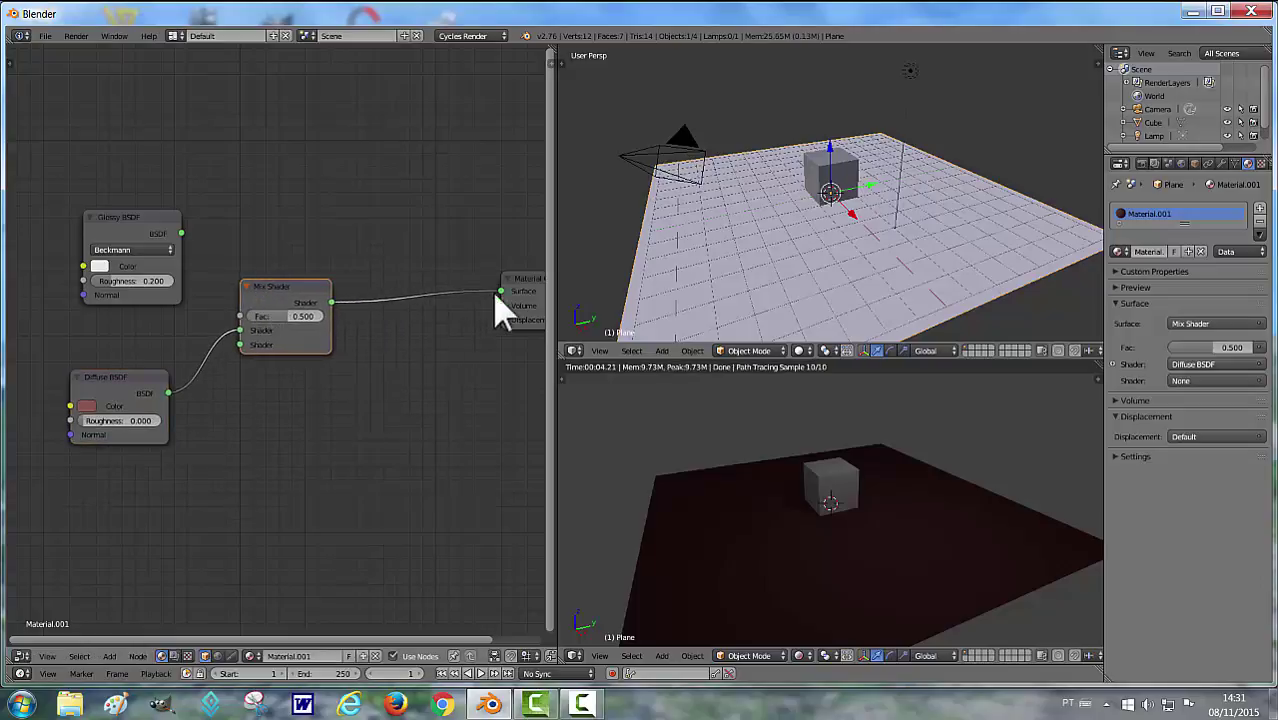
left_click_drag(521, 286, 420, 290)
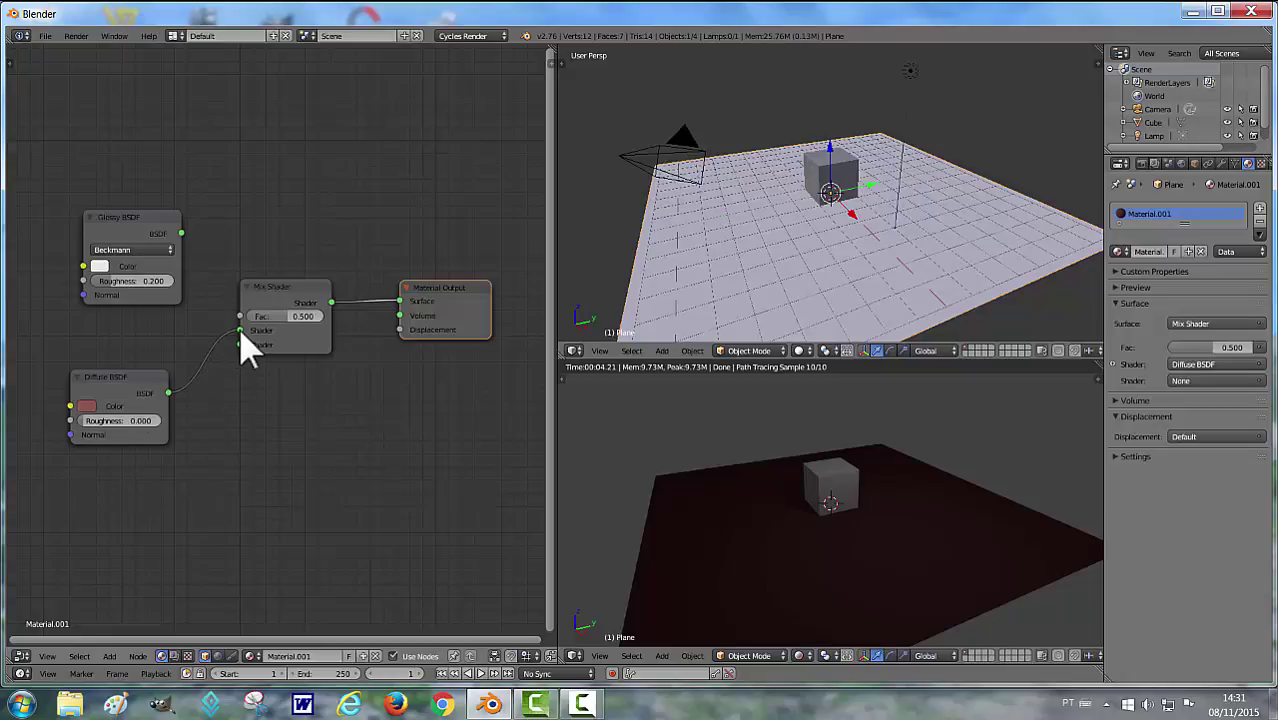
Wire Glossy BSDF to the Mix Shader's first Shader input and Diffuse BSDF to the second.
left_click_drag(240, 331, 240, 345)
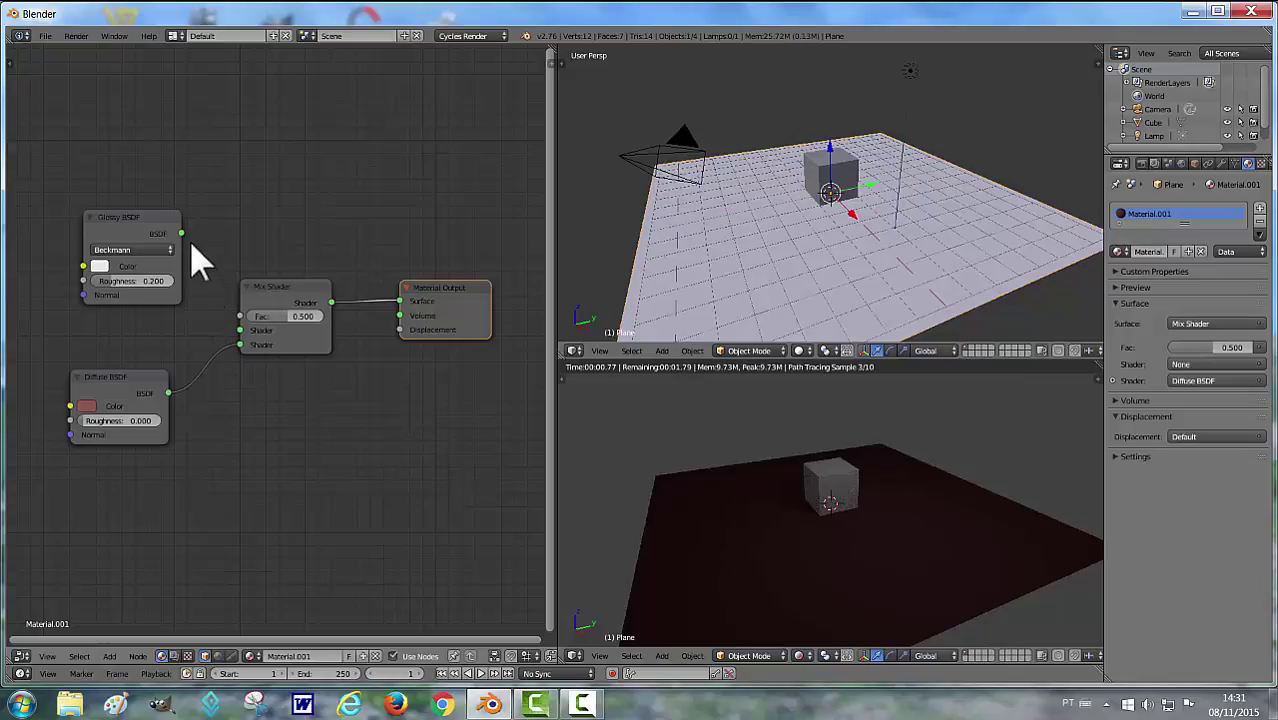
left_click_drag(182, 235, 236, 330)
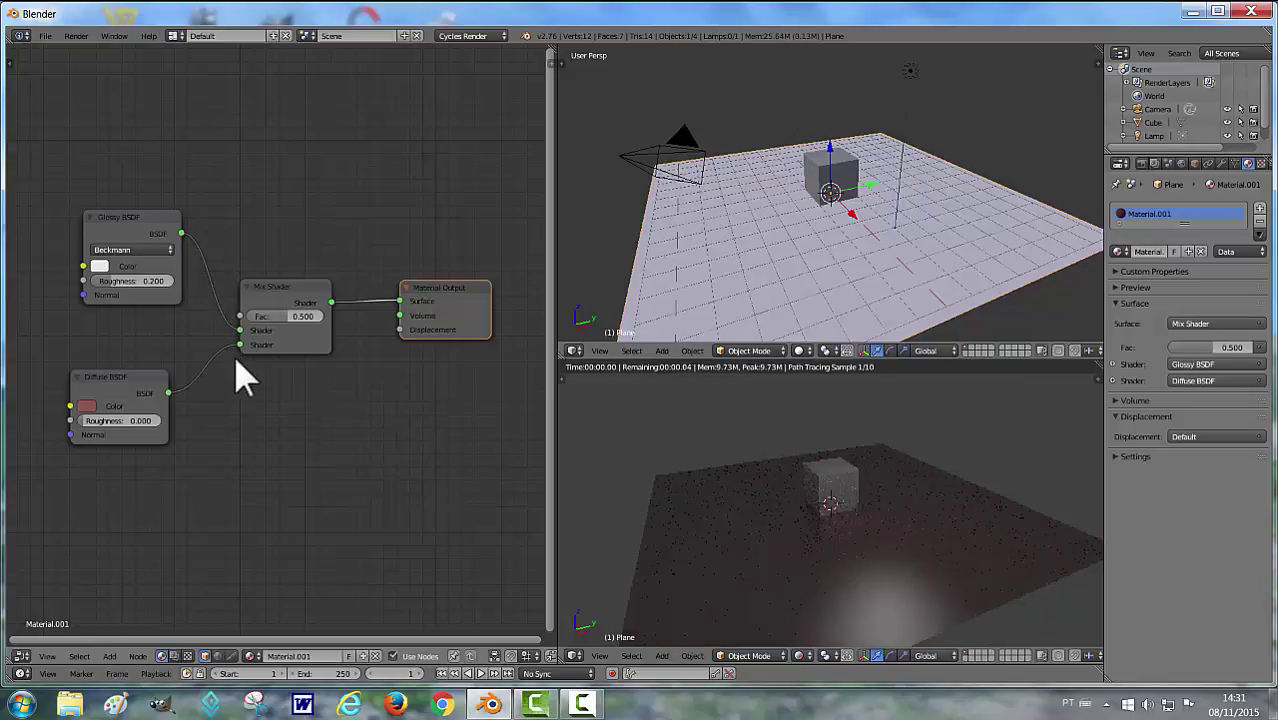
mouse_move(125, 238)
left_mouse_down()
mouse_move(120, 258)
mouse_move(113, 249)
left_mouse_up()
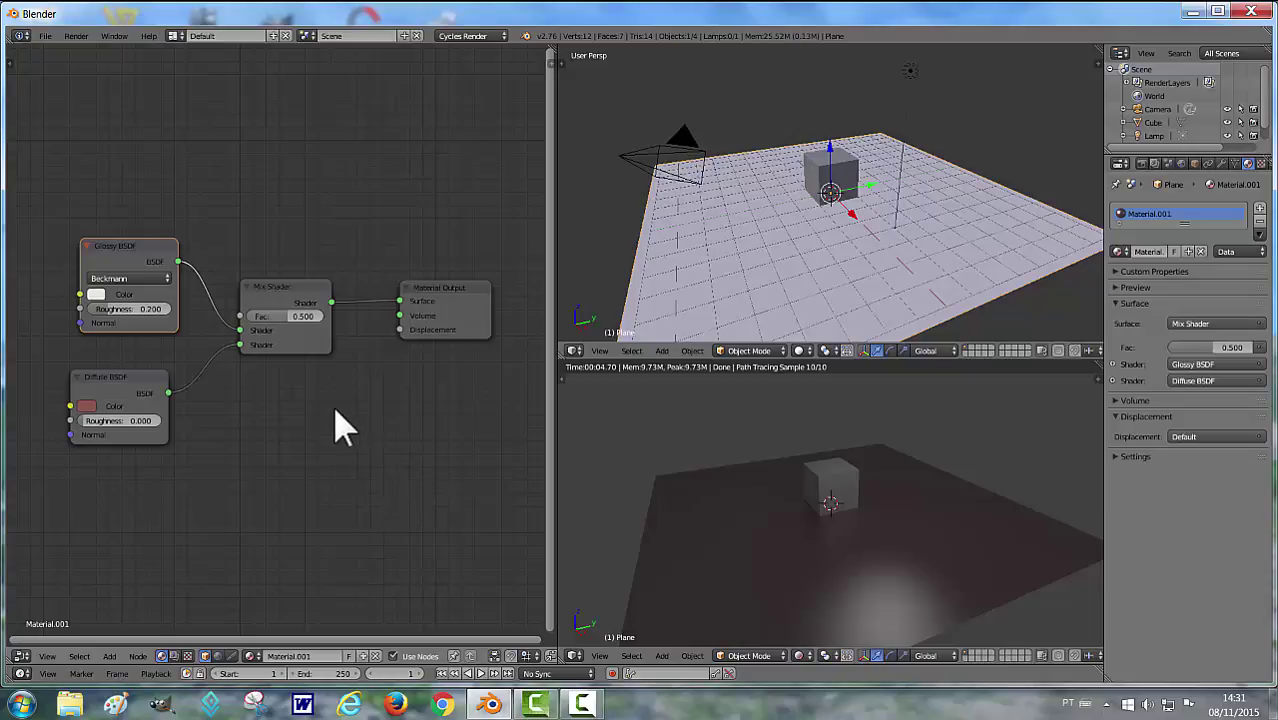
key("shift+a")
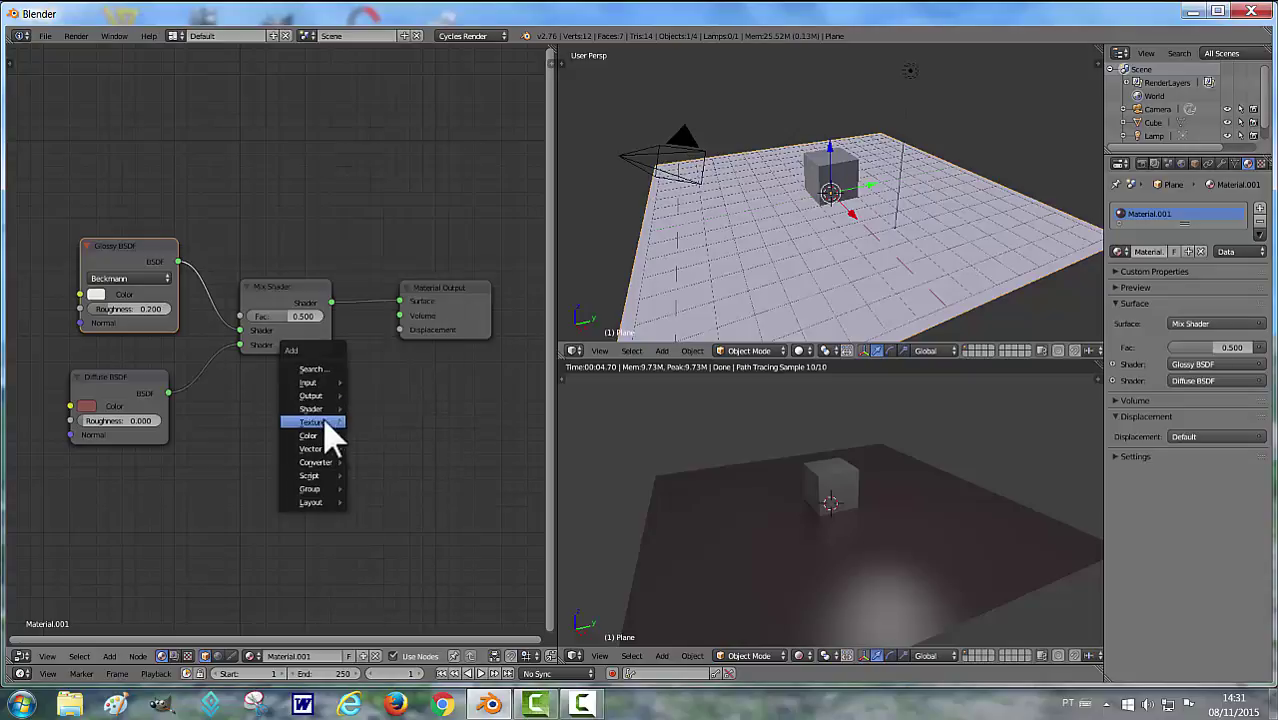
mouse_move(312, 422)
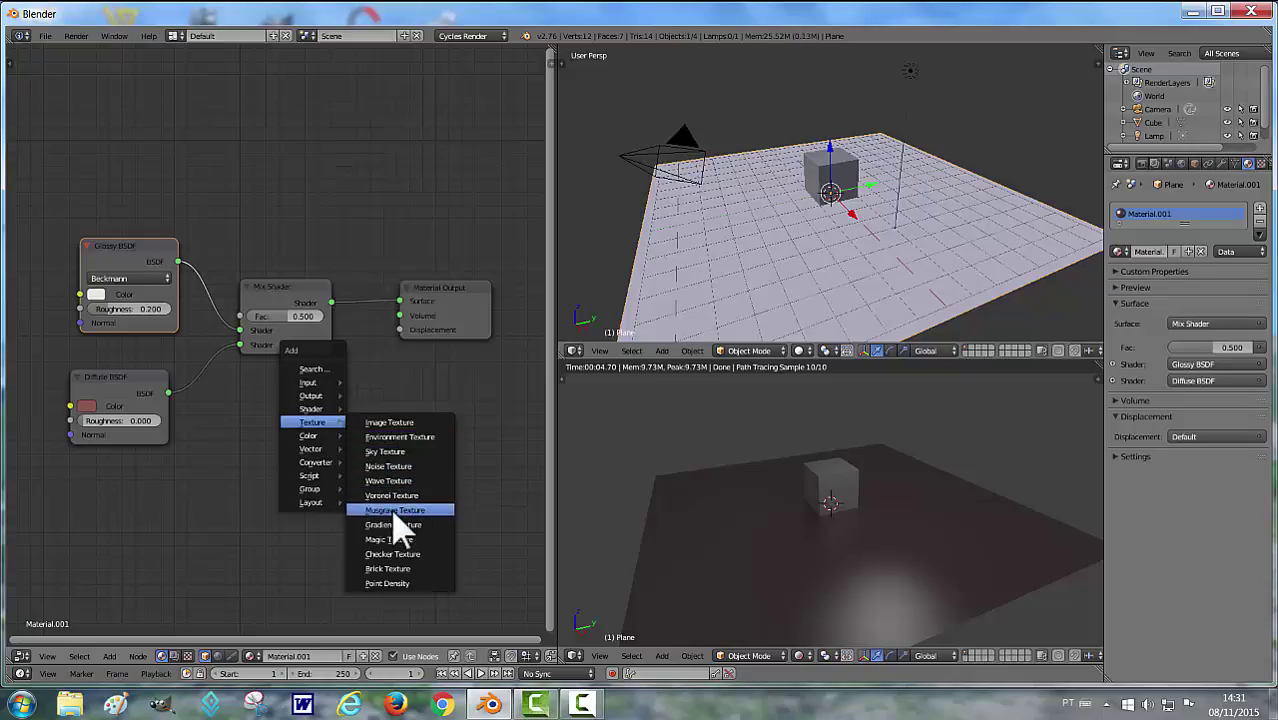
Add a Checker Texture (scale 5.000) and connect it to the Mix Shader's Fac input.
left_click(393, 557)
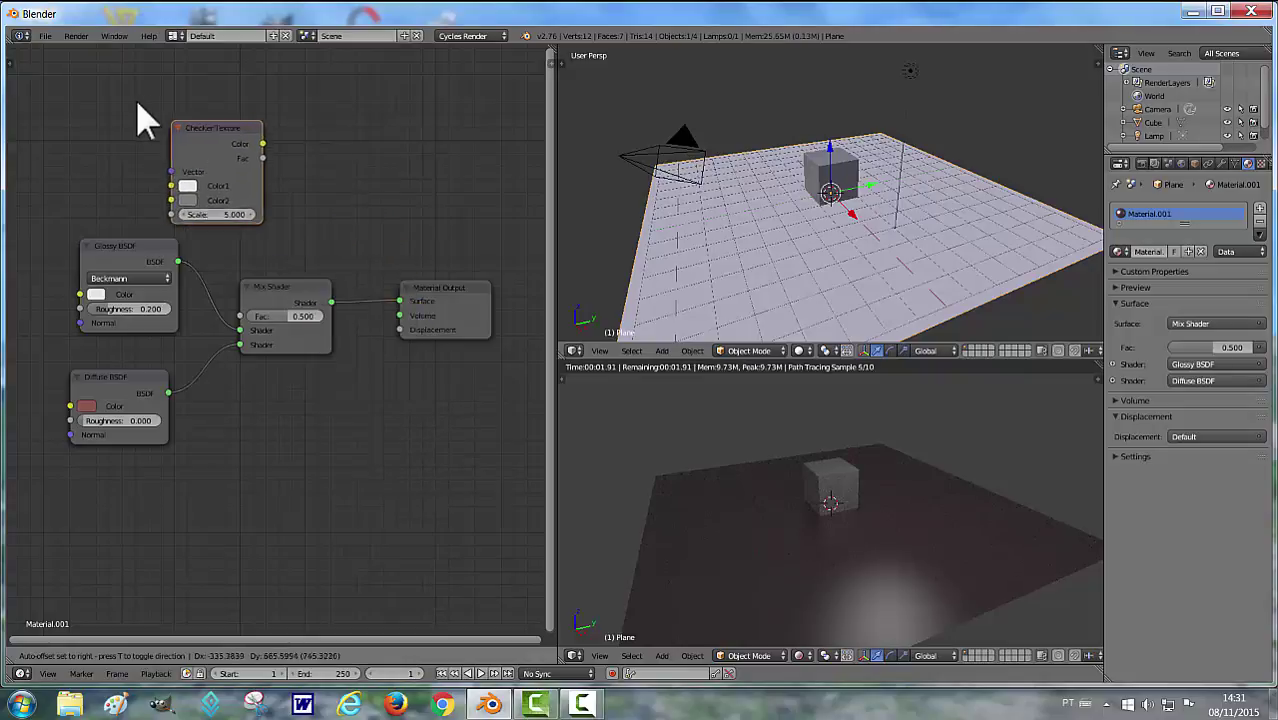
left_click(92, 106)
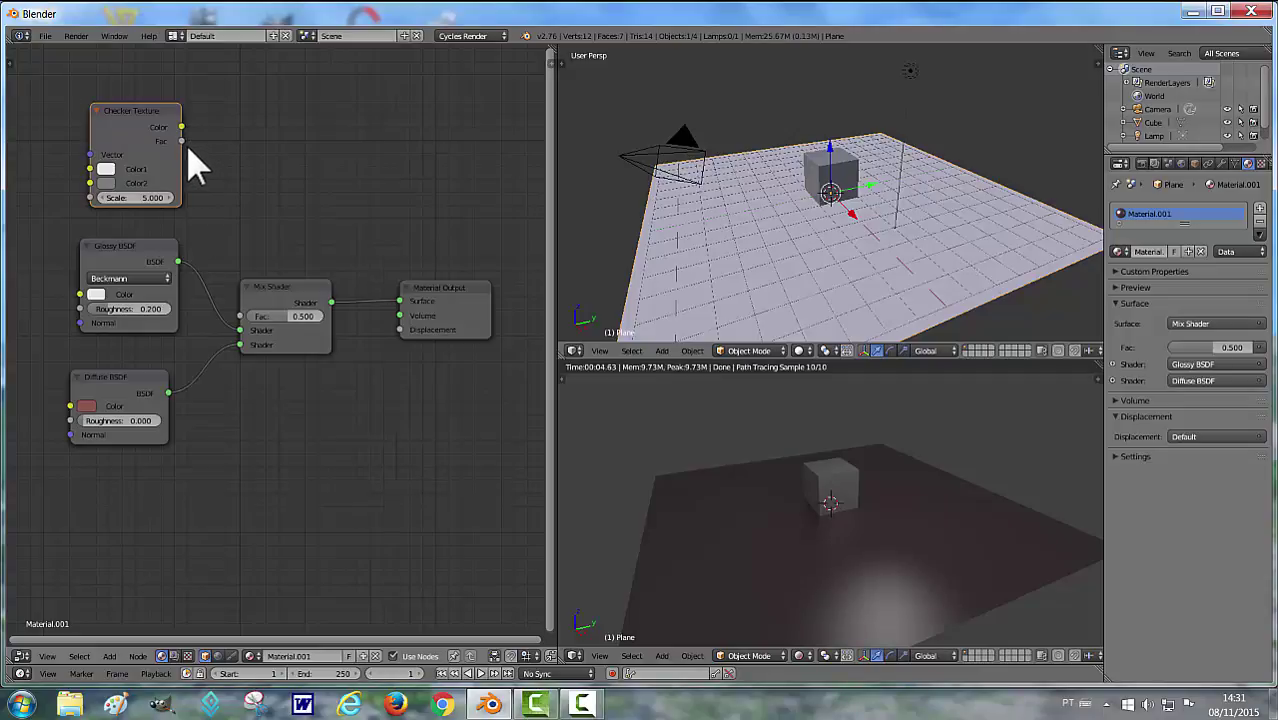
mouse_move(182, 141)
left_mouse_down()
mouse_move(240, 330)
mouse_move(240, 318)
left_mouse_up()
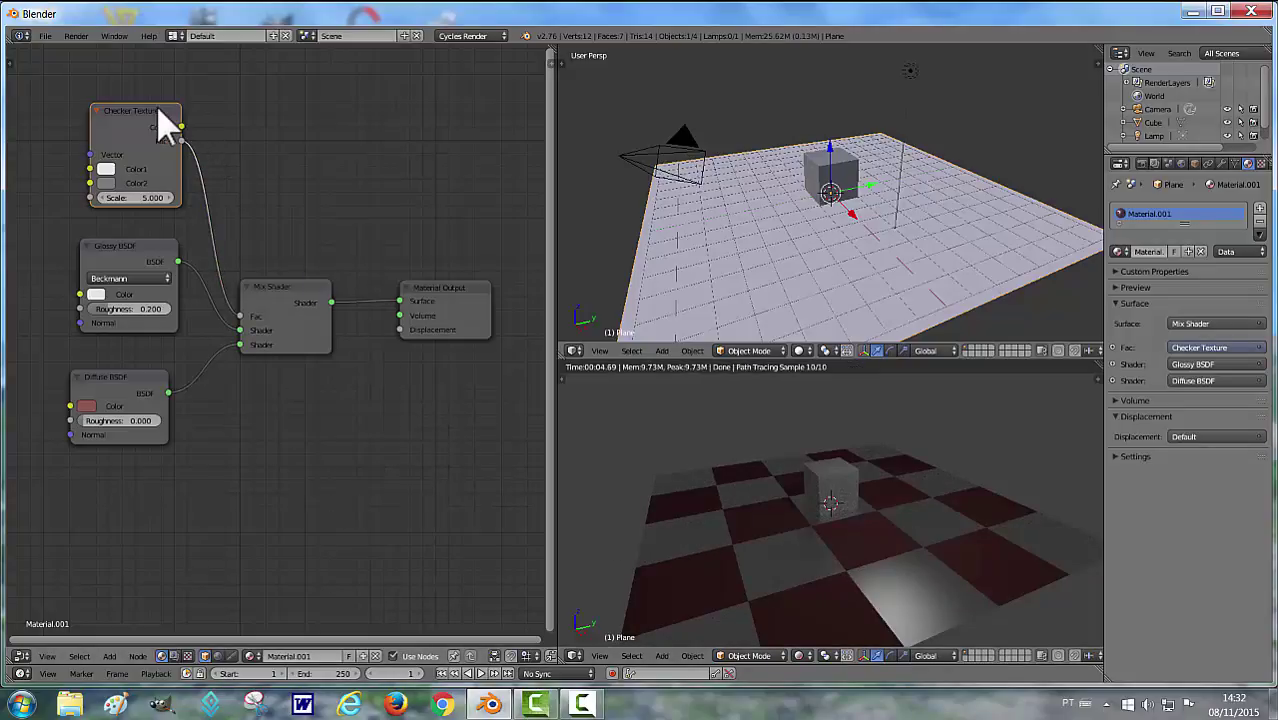
left_click_drag(157, 104, 157, 93)
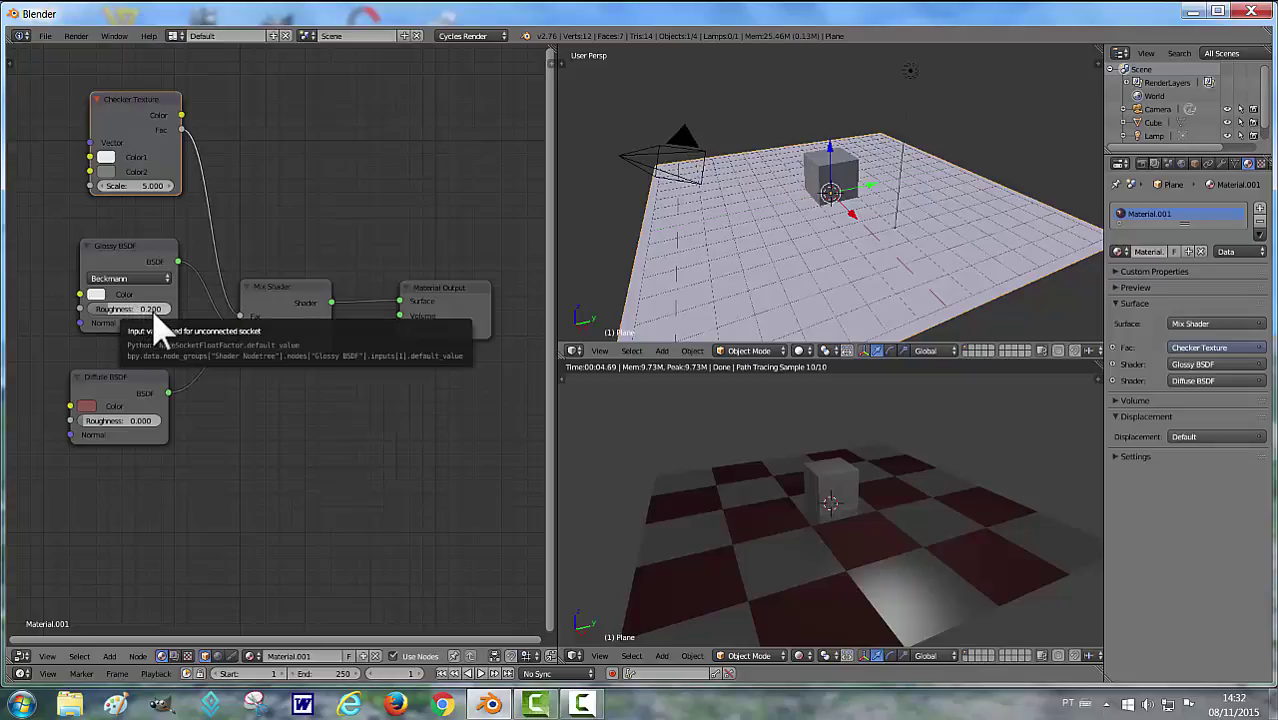
Set Glossy roughness to 0.000 and feed Diffuse into the first mix input, Glossy into the second.
left_click_drag(145, 309, 100, 309)
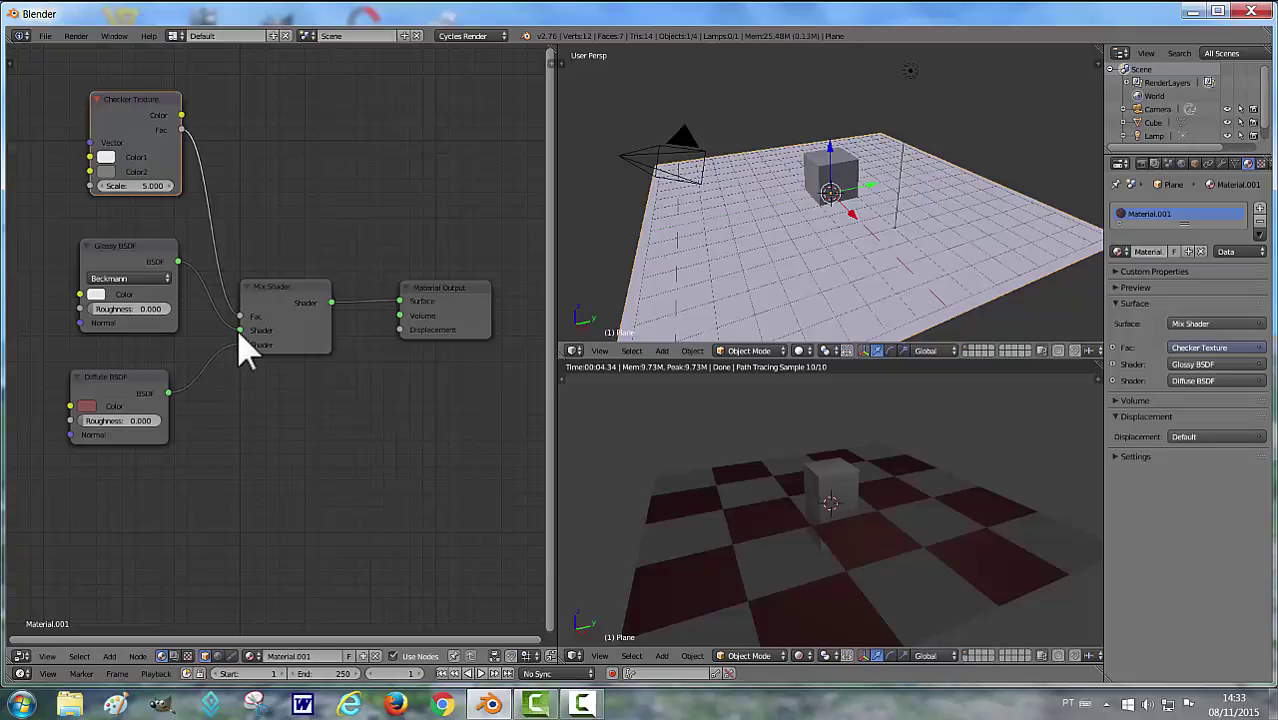
left_click_drag(241, 333, 246, 348)
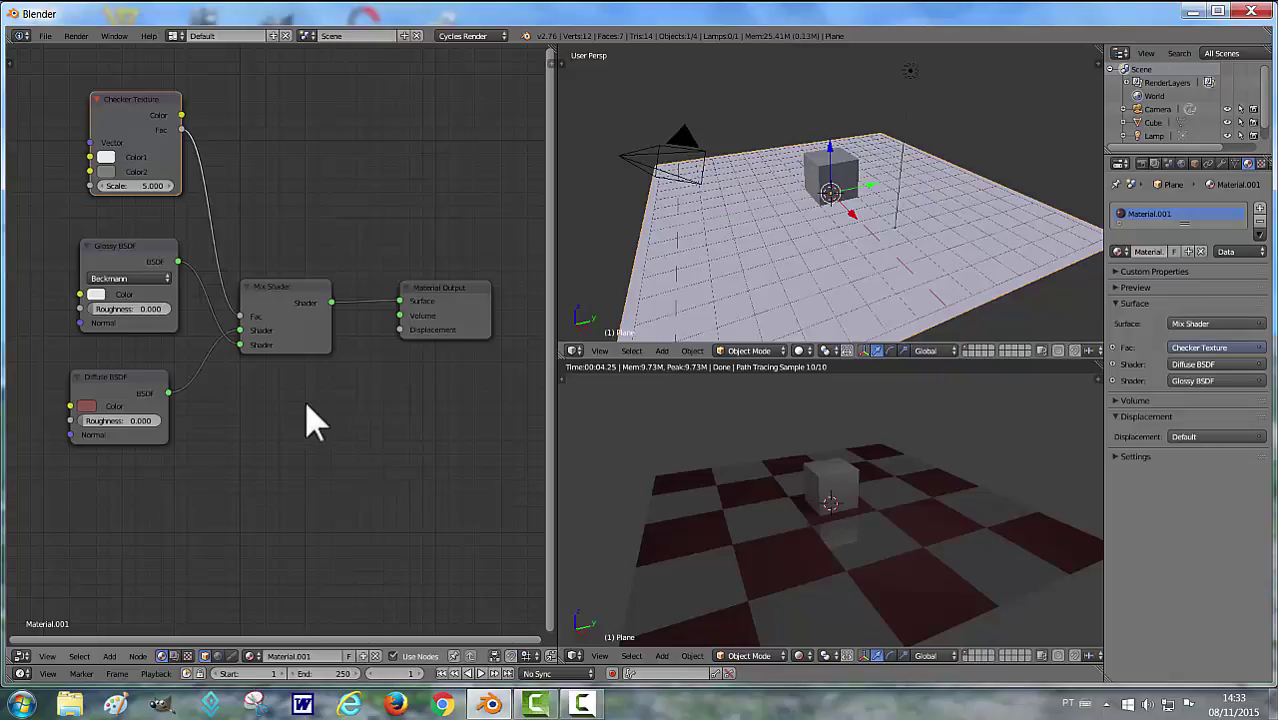
left_click(155, 186)
type("1.4")
key("Return")
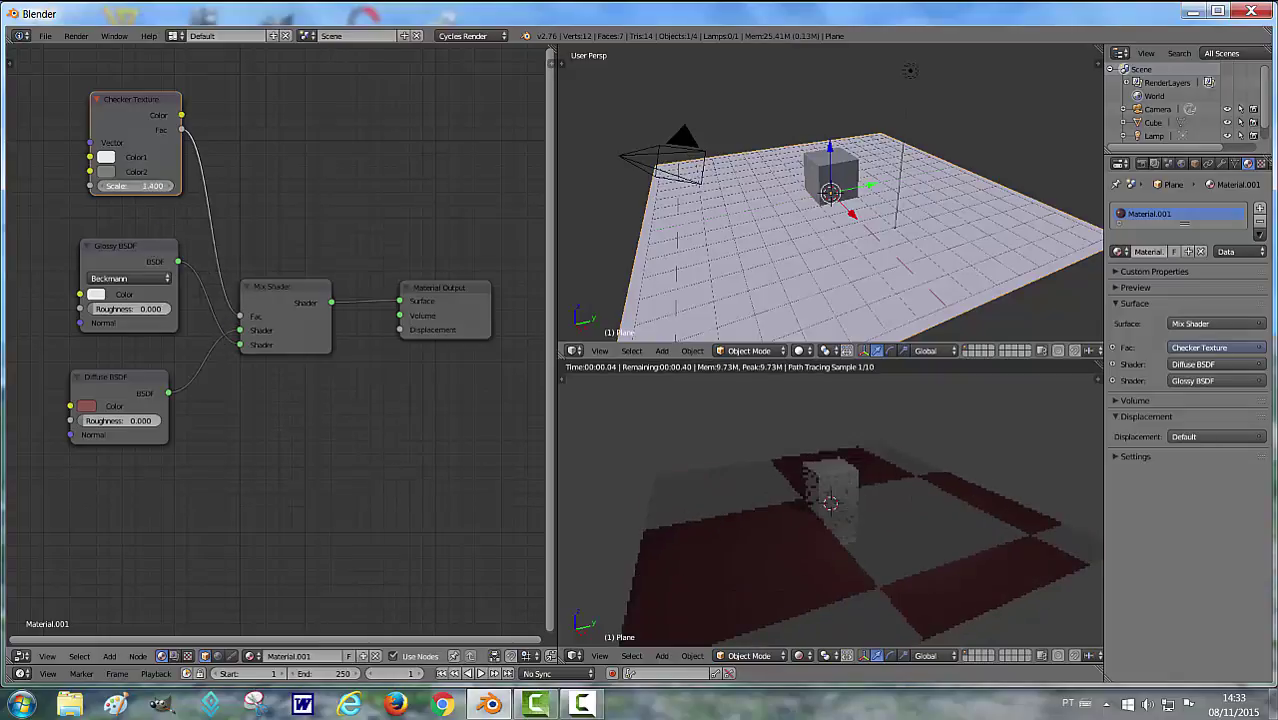
left_click_drag(155, 186, 130, 186)
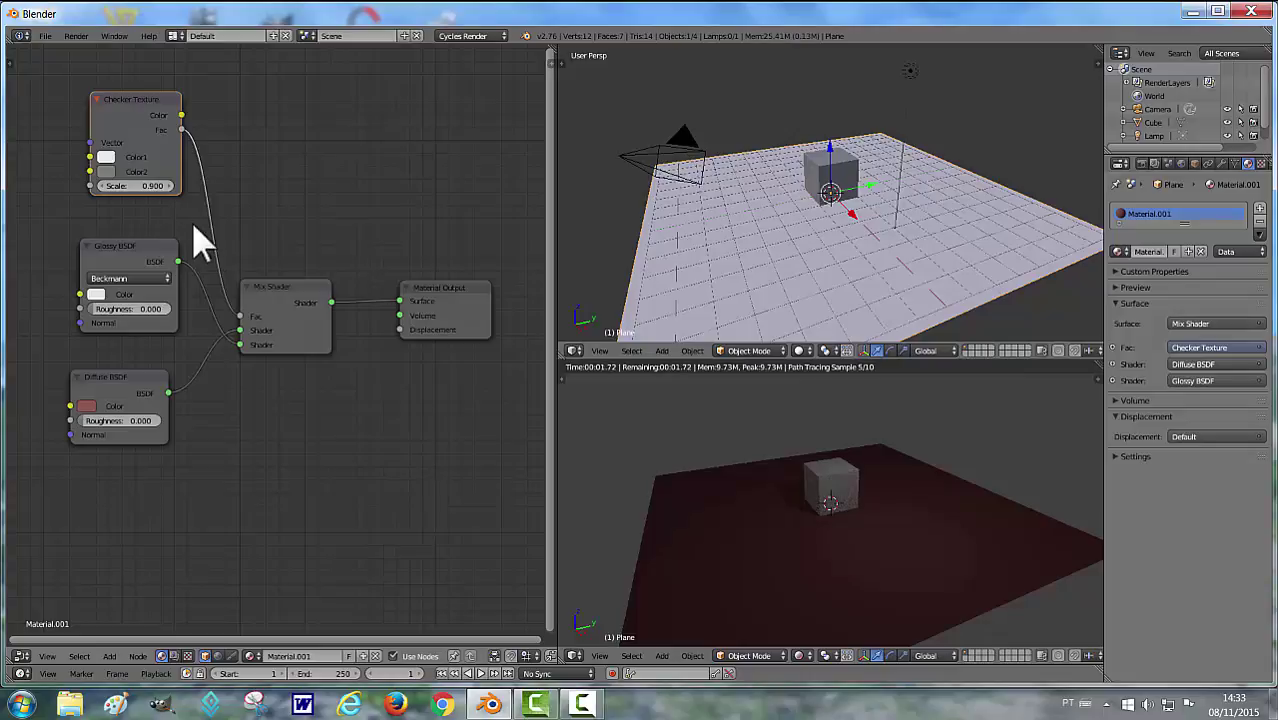
mouse_move(124, 190)
left_mouse_down()
mouse_move(197, 186)
mouse_move(157, 186)
left_mouse_up()
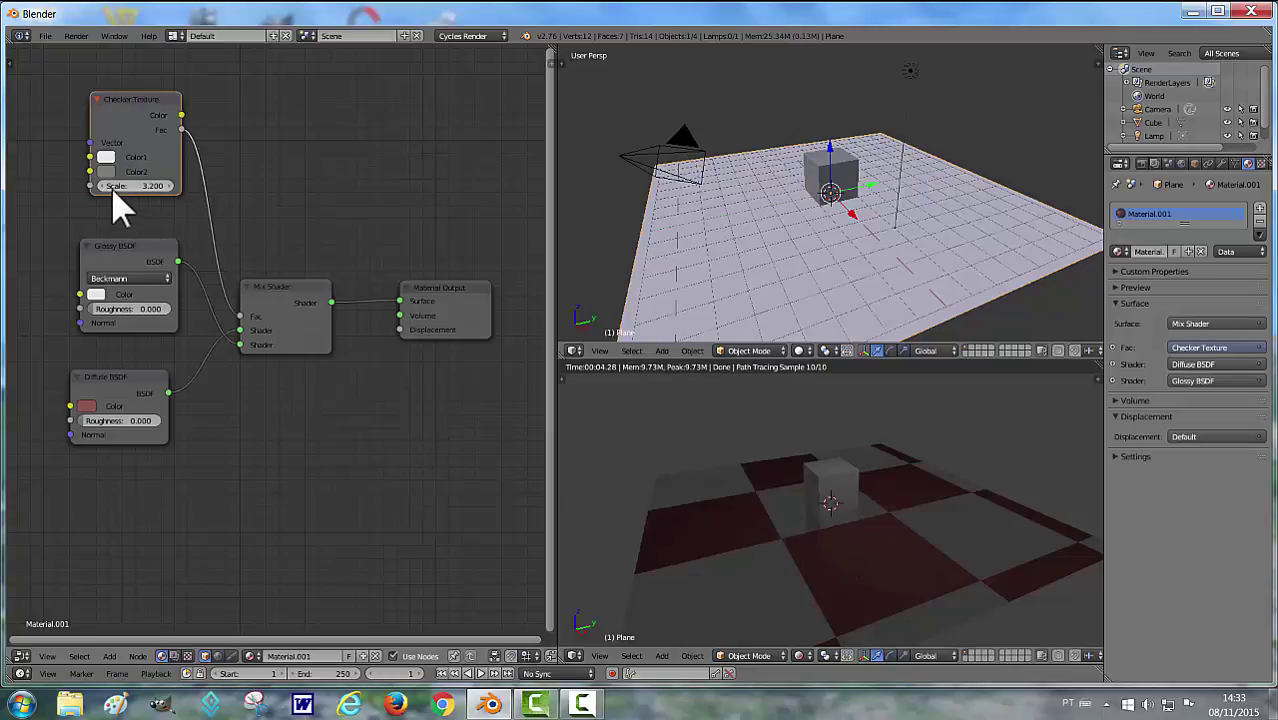
left_click_drag(115, 189, 300, 189)
left_click_drag(136, 186, 483, 343)
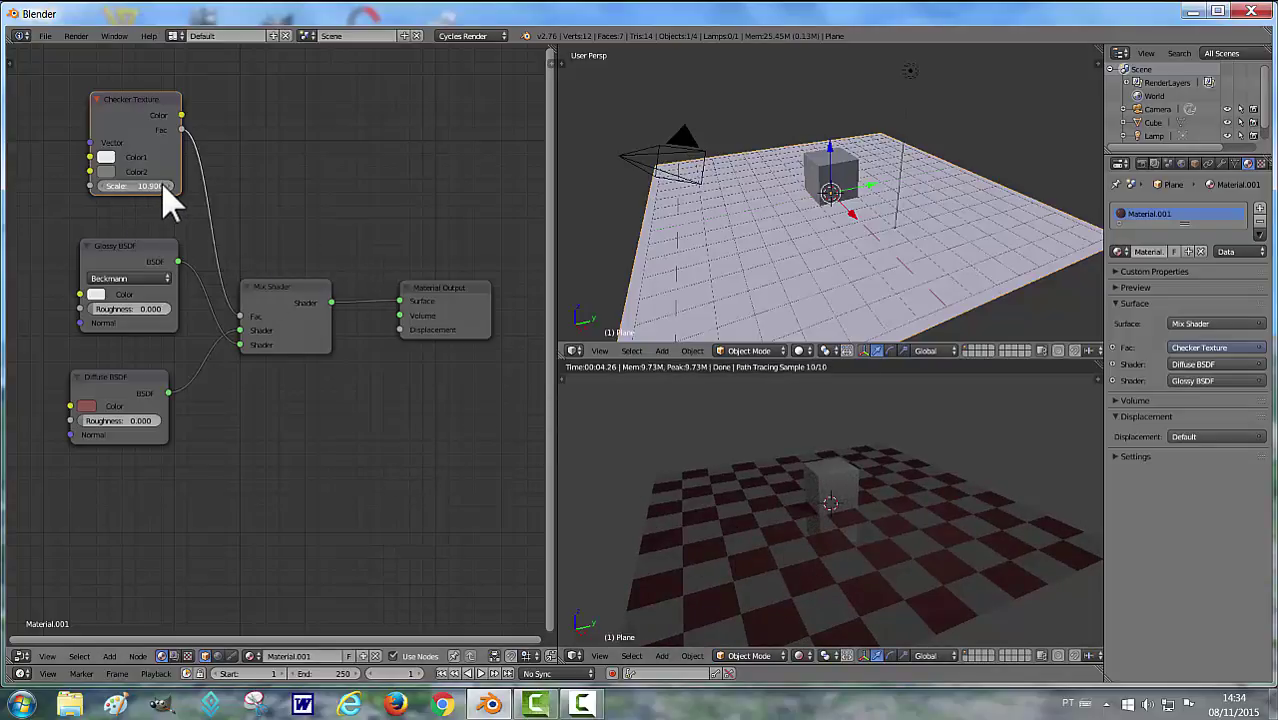
left_click_drag(164, 189, 170, 192)
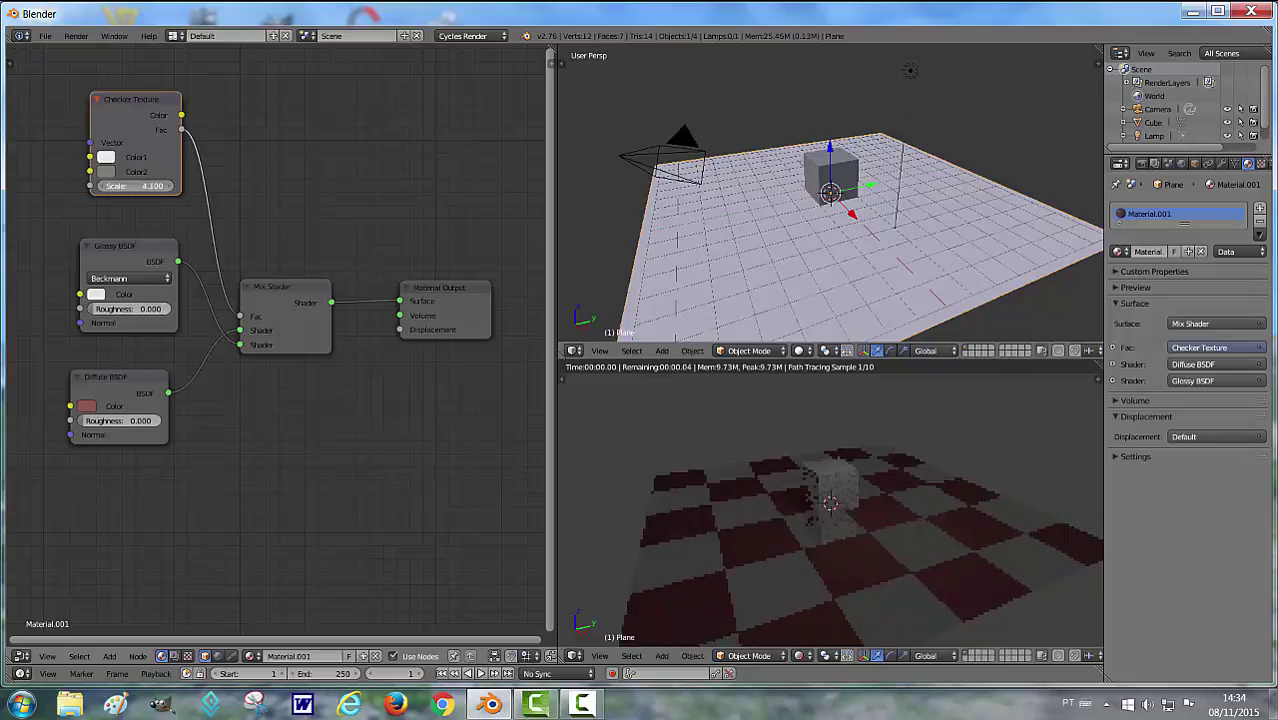
left_click(168, 190)
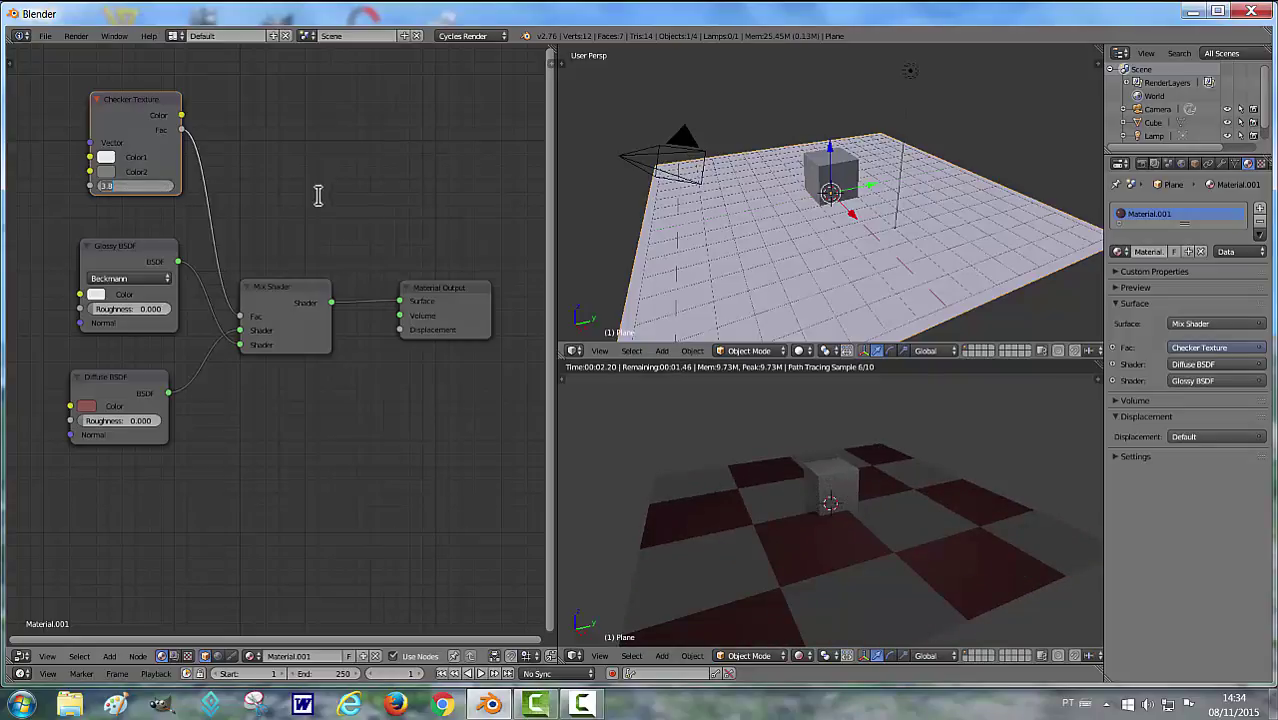
type("5")
key("Return")
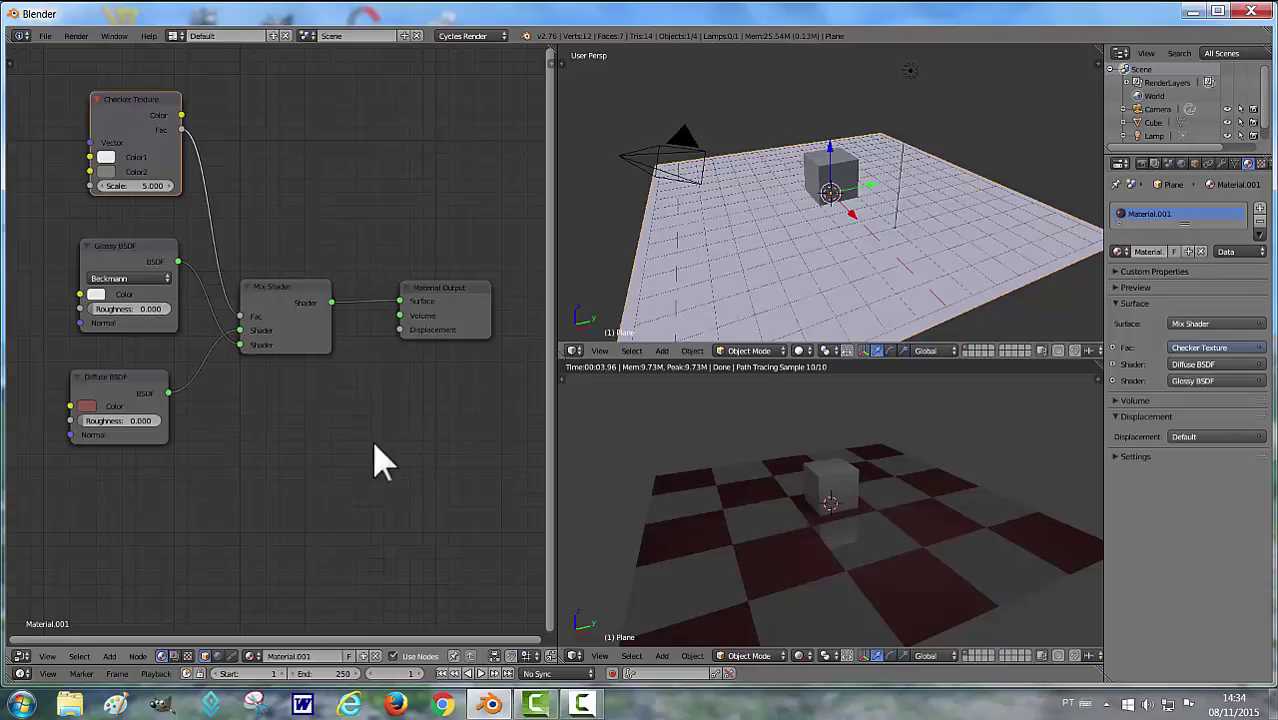
Give the cube a new blue Diffuse BSDF material (Material.002), then reselect the plane.
right_click(842, 488)
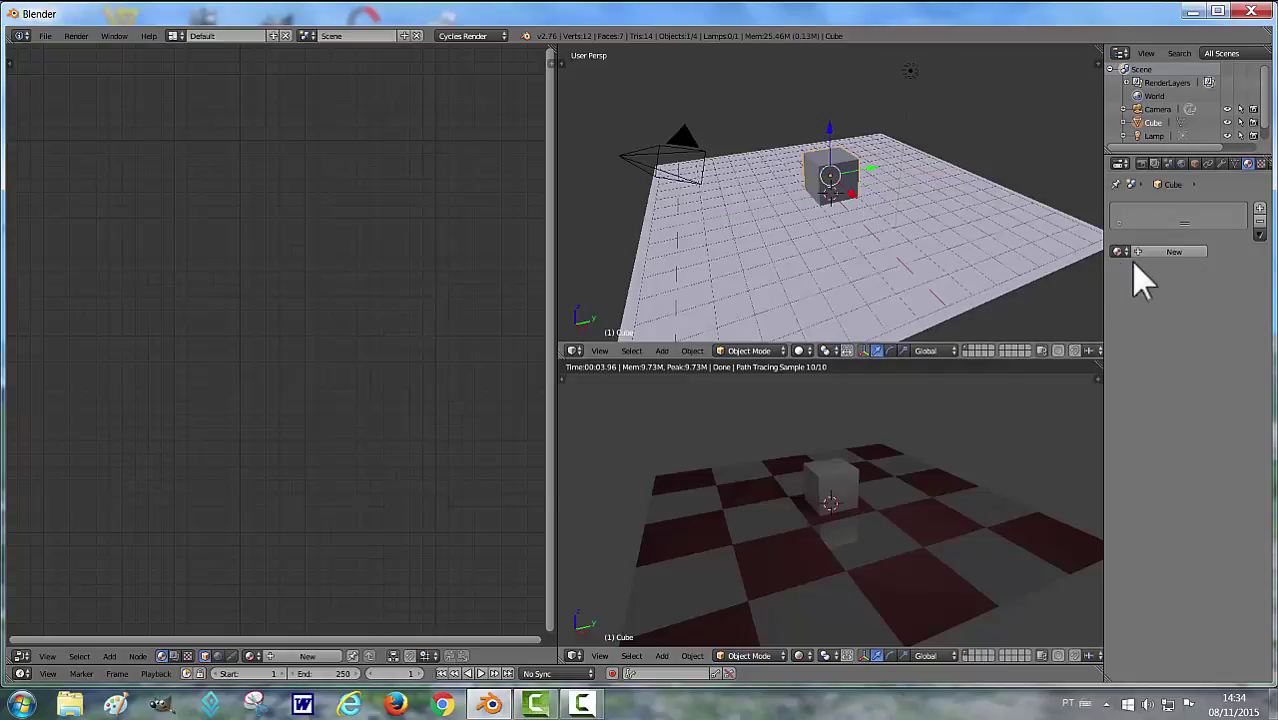
left_click(1171, 252)
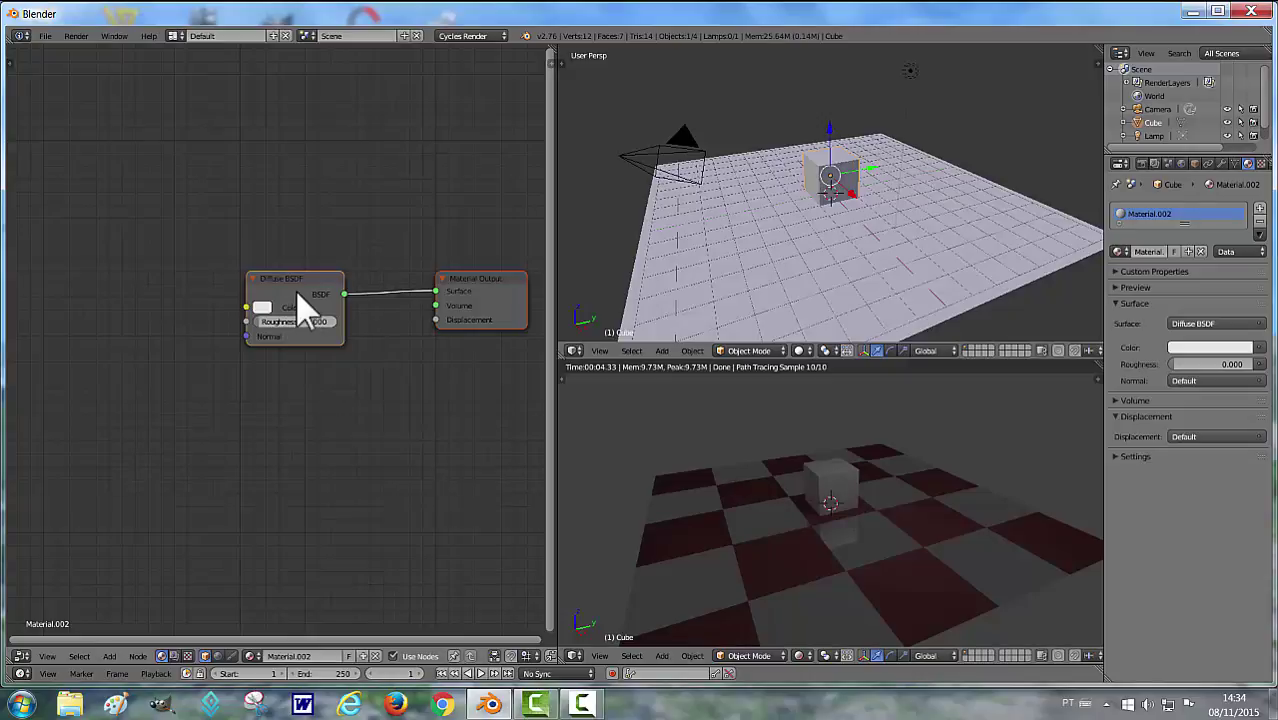
left_click(262, 307)
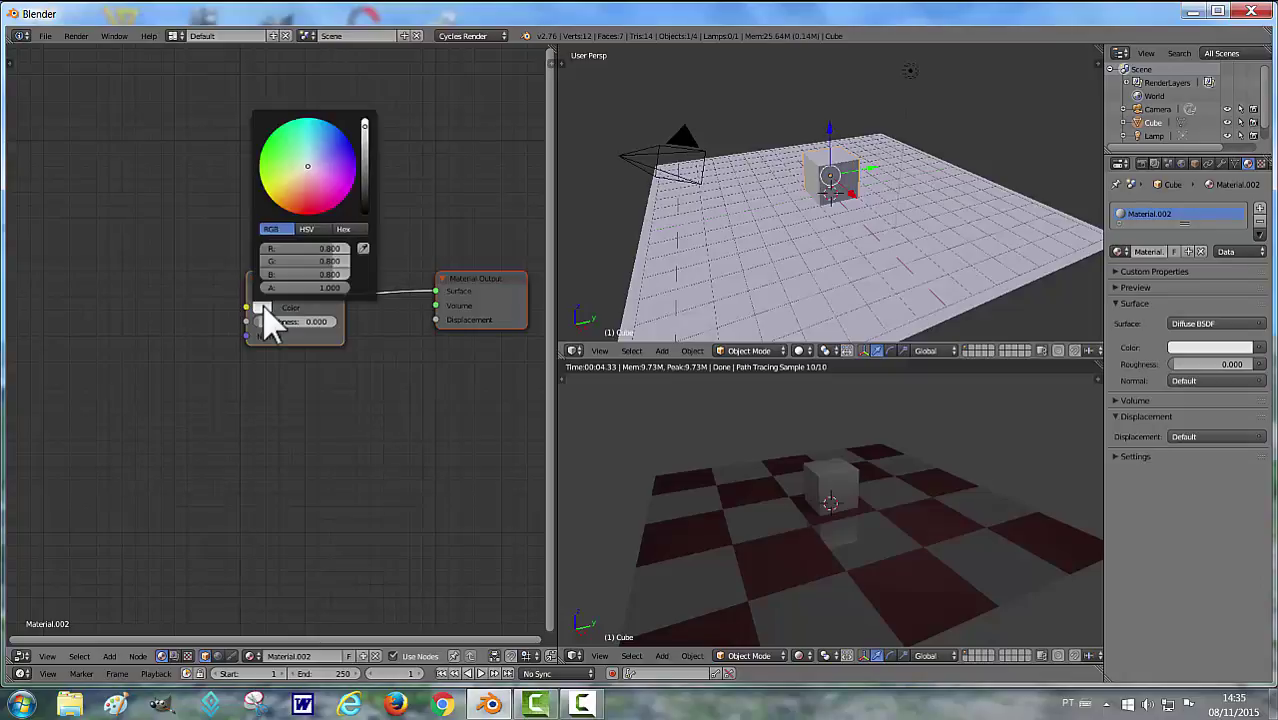
left_click(343, 146)
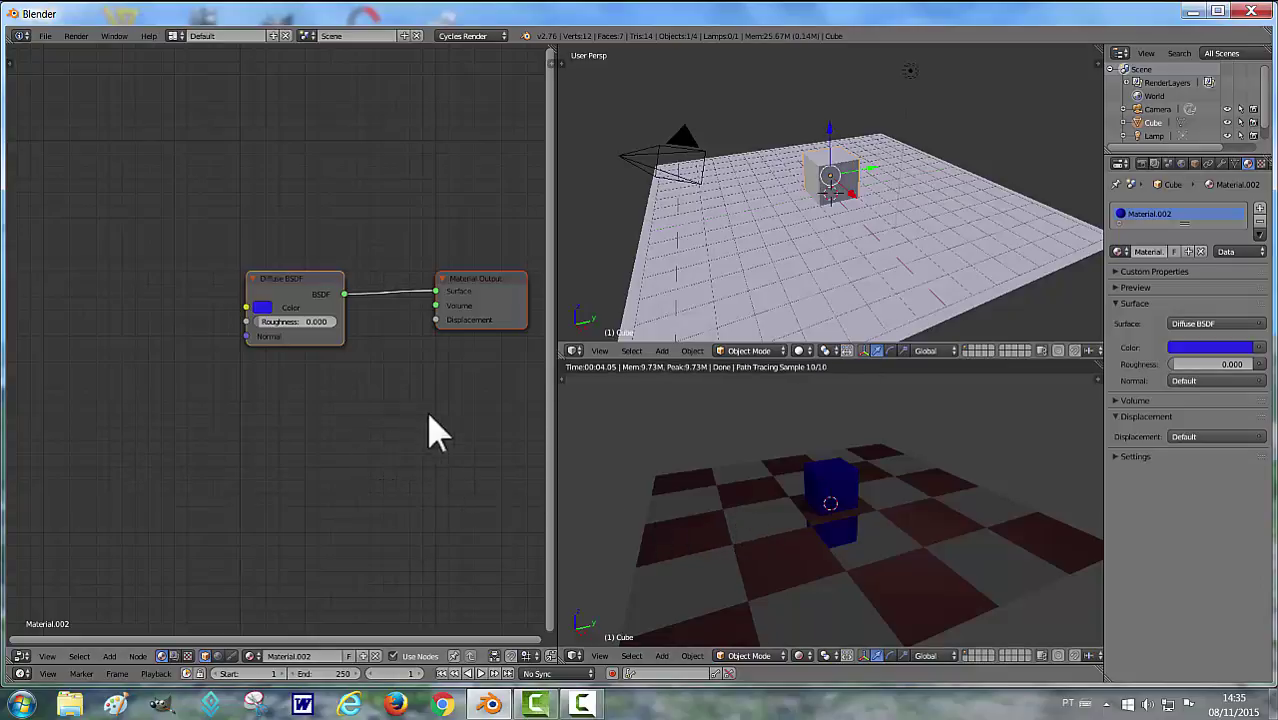
right_click(884, 299)
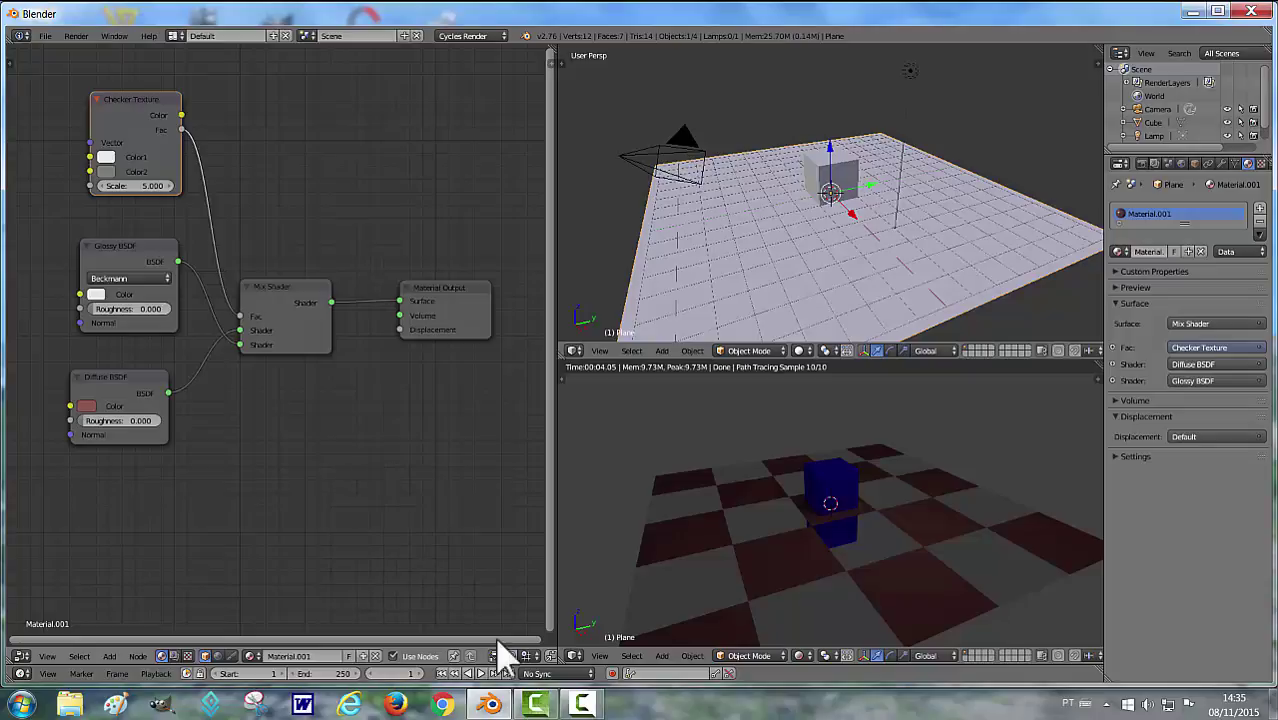
left_click(582, 705)
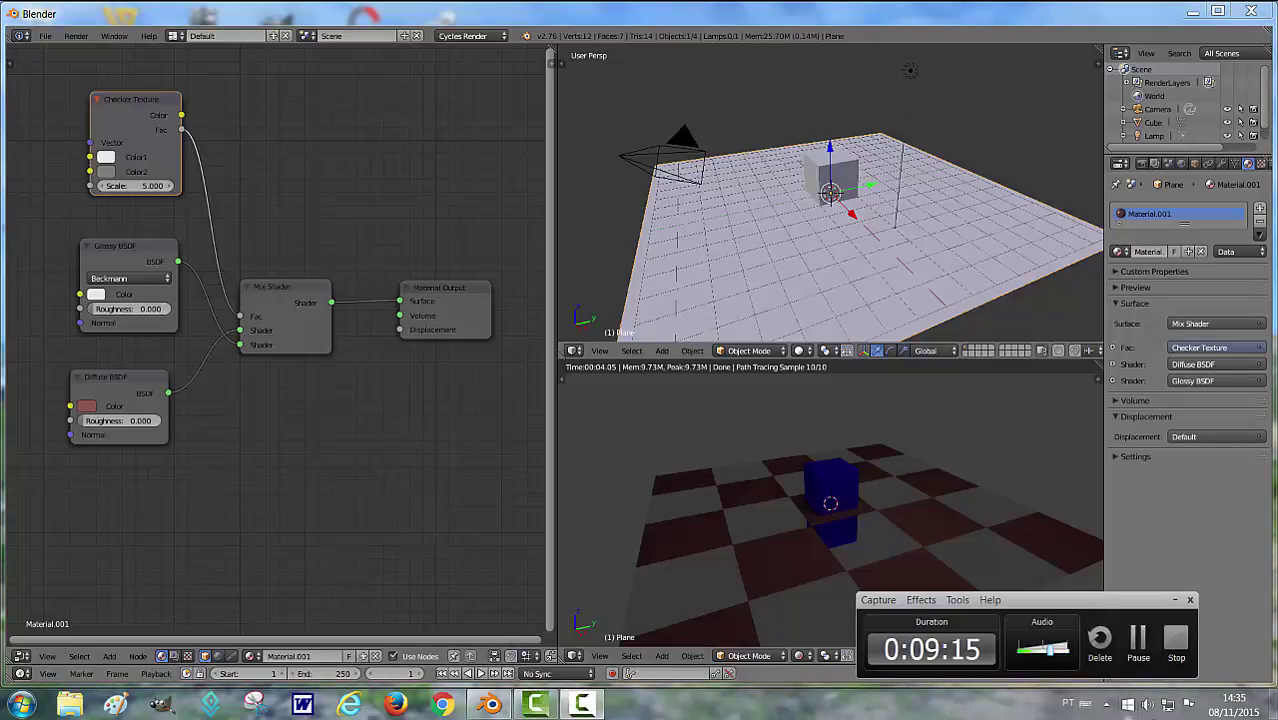
left_click(1137, 640)
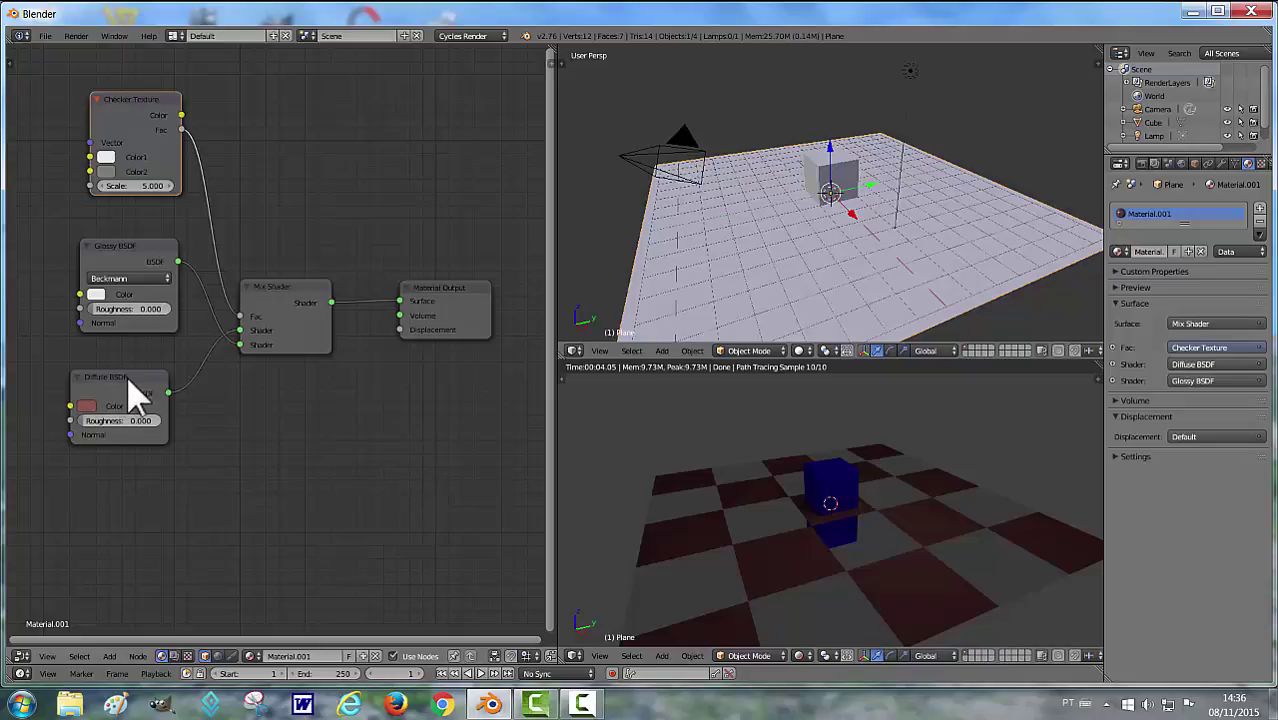
Set the plane's Diffuse BSDF colour to bright green (R 0.093, G 0.607, B 0.021).
left_click_drag(127, 375, 145, 390)
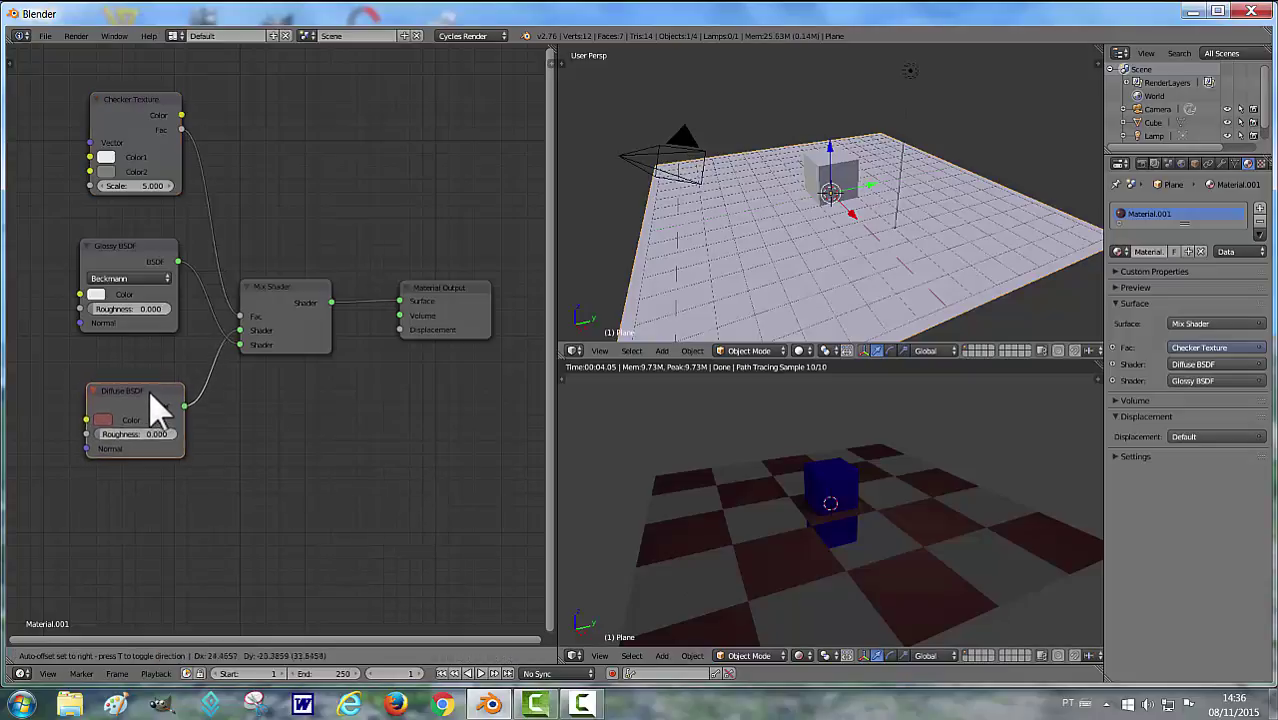
left_click(102, 421)
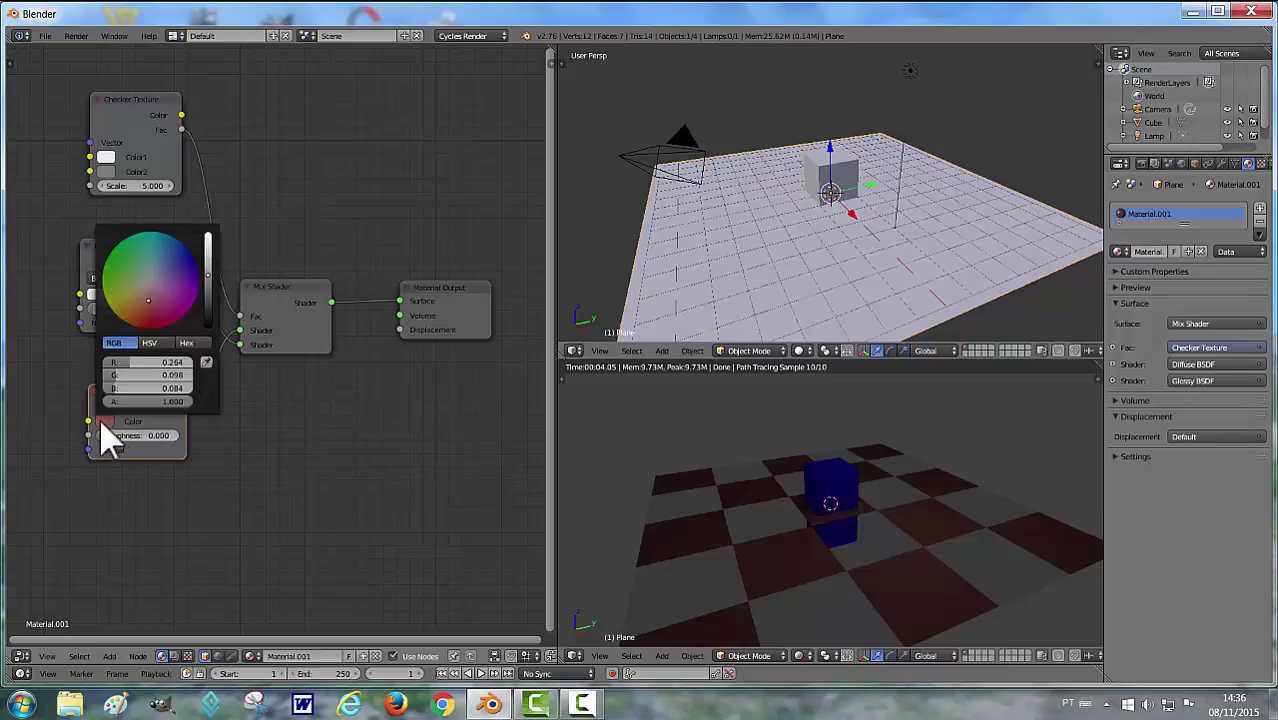
left_click(148, 302)
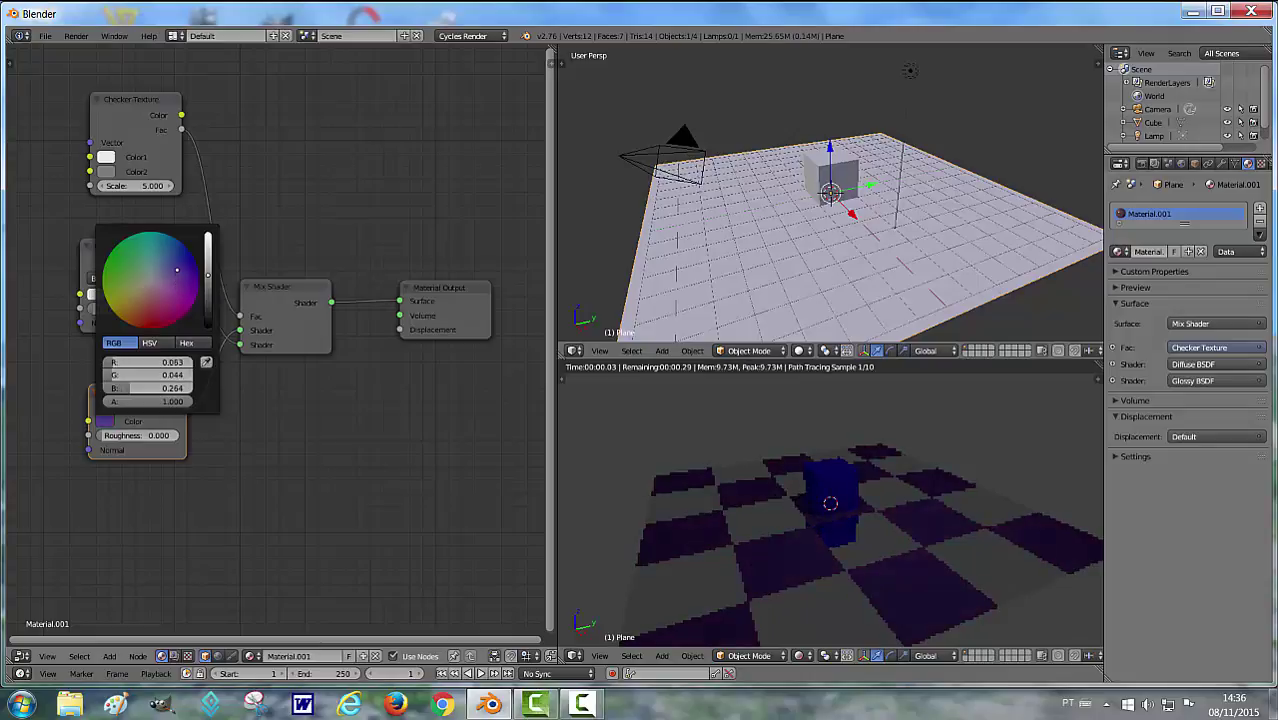
mouse_move(169, 258)
left_mouse_down()
mouse_move(140, 247)
mouse_move(179, 298)
left_mouse_up()
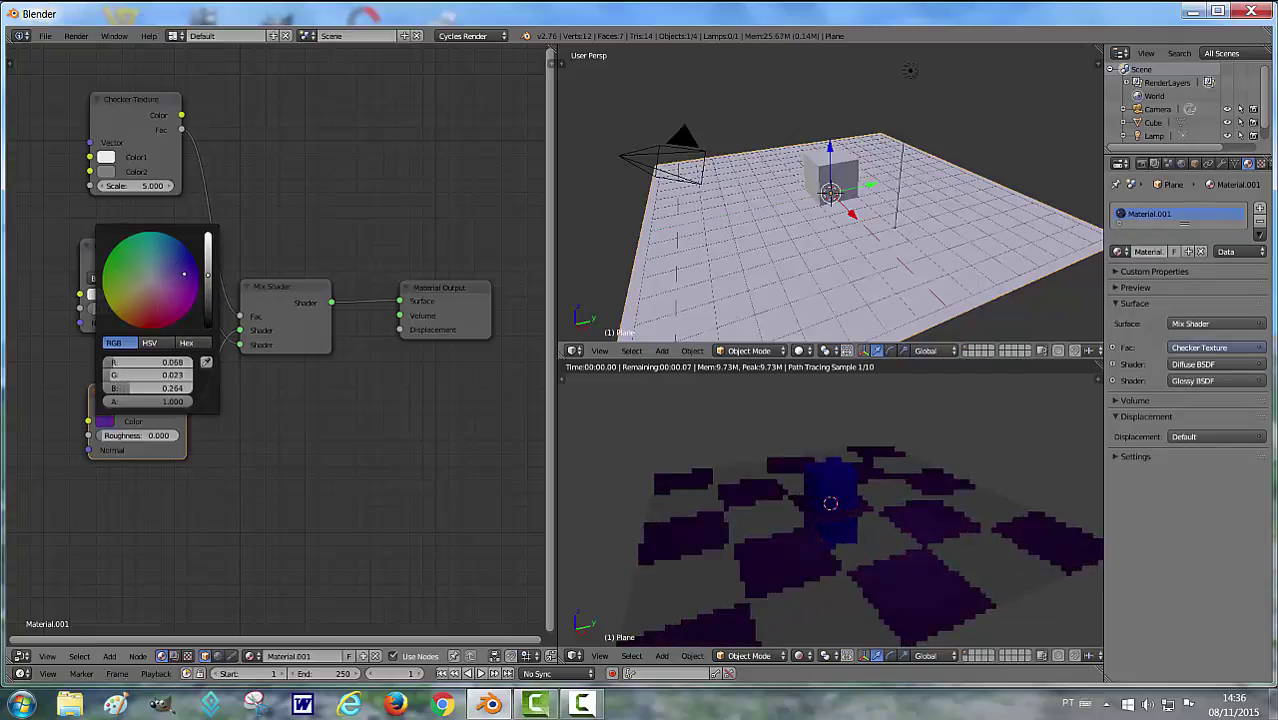
left_click_drag(179, 298, 112, 270)
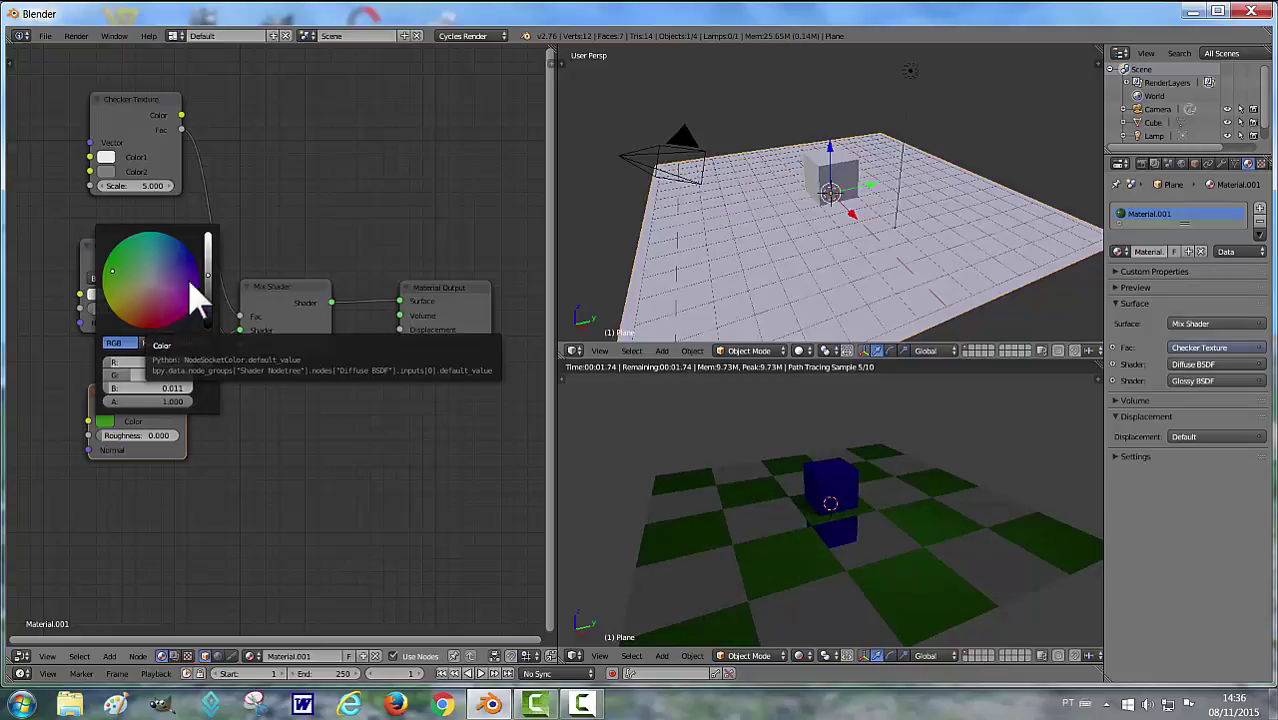
left_click_drag(207, 276, 207, 265)
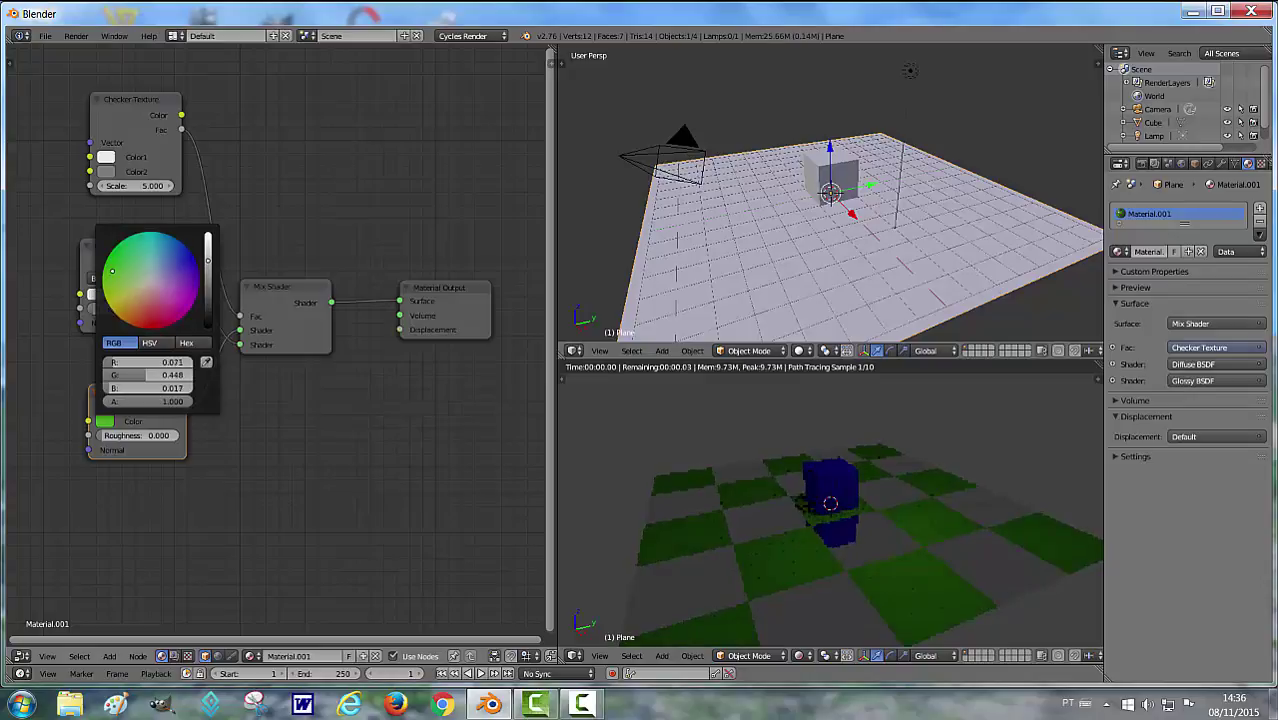
left_click_drag(207, 263, 207, 247)
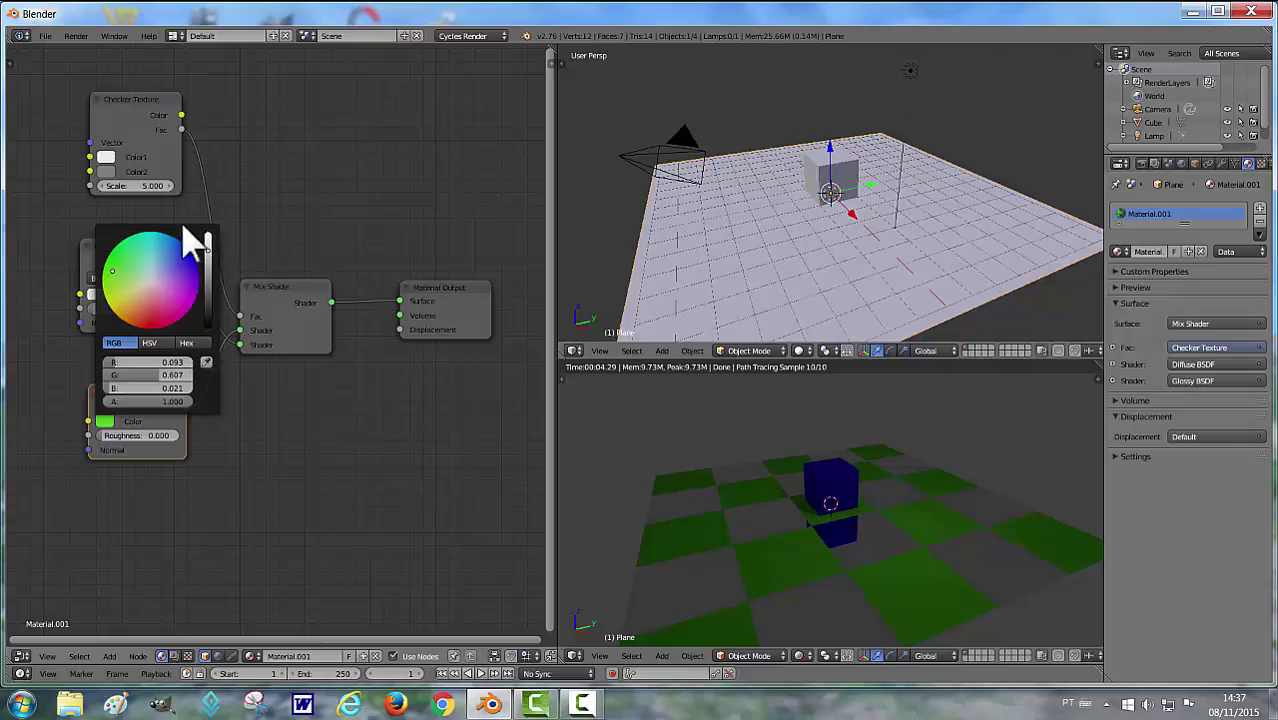
Change the Checker Texture's Color1 from white to a pale lavender.
left_click(108, 159)
mouse_move(128, 214)
left_mouse_down()
mouse_move(130, 258)
mouse_move(147, 266)
mouse_move(183, 196)
mouse_move(183, 245)
mouse_move(158, 253)
mouse_move(179, 219)
left_mouse_up()
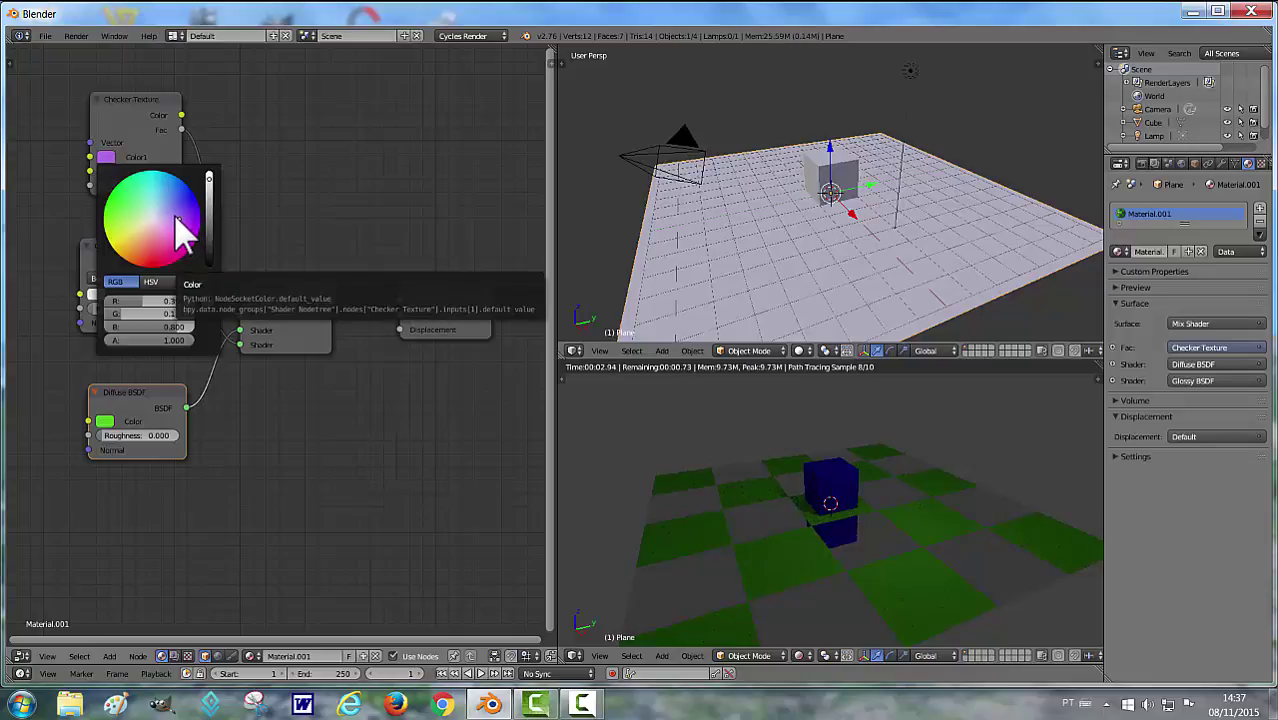
mouse_move(176, 225)
left_mouse_down()
mouse_move(126, 200)
mouse_move(161, 216)
left_mouse_up()
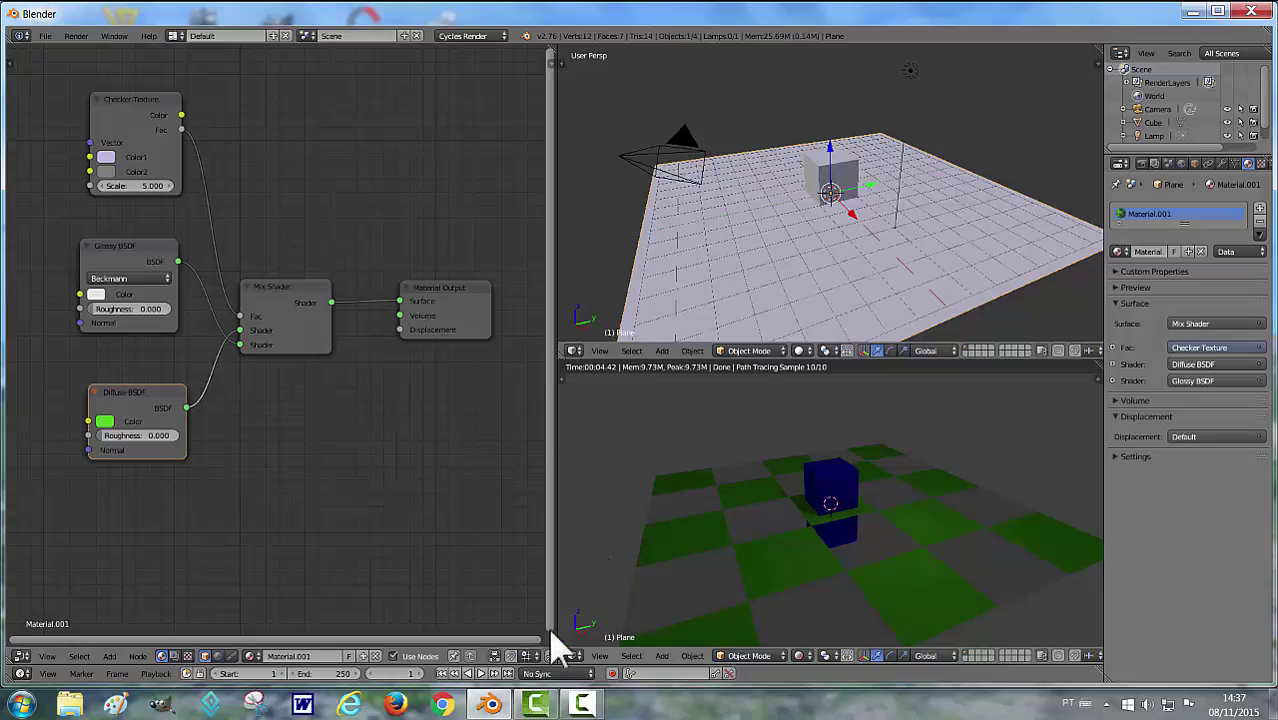
left_click(580, 705)
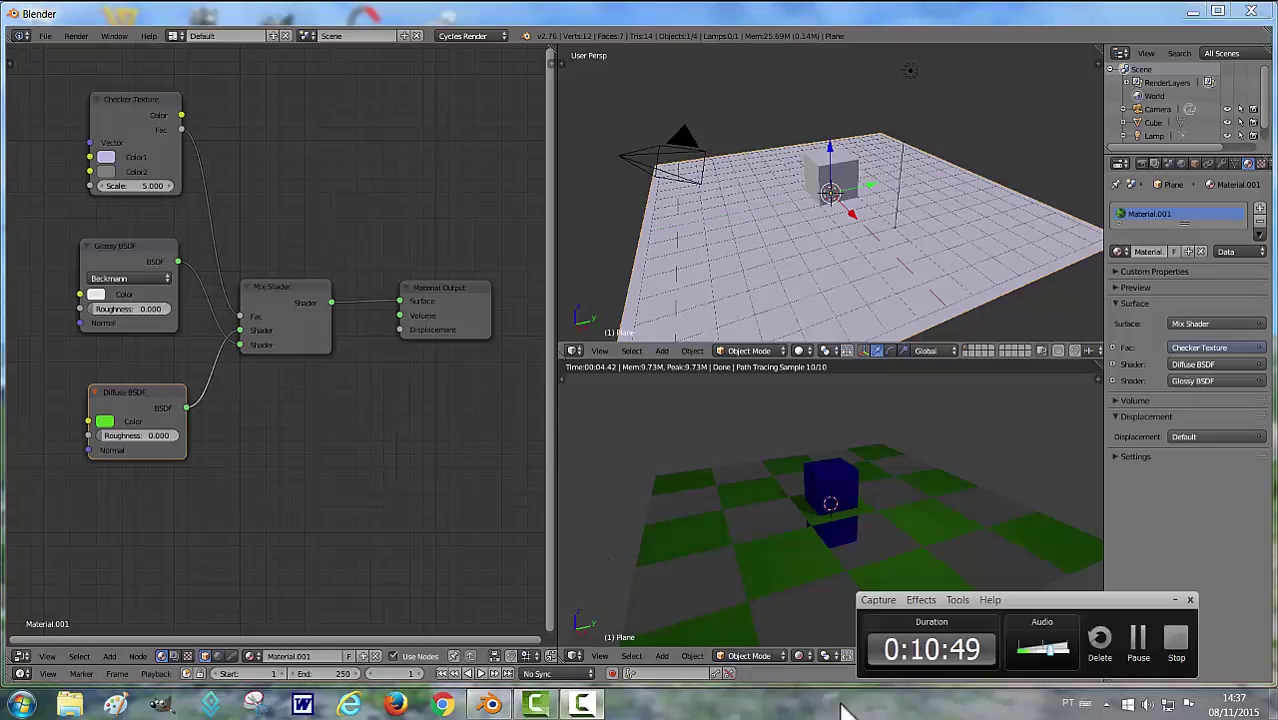
left_click(1138, 648)
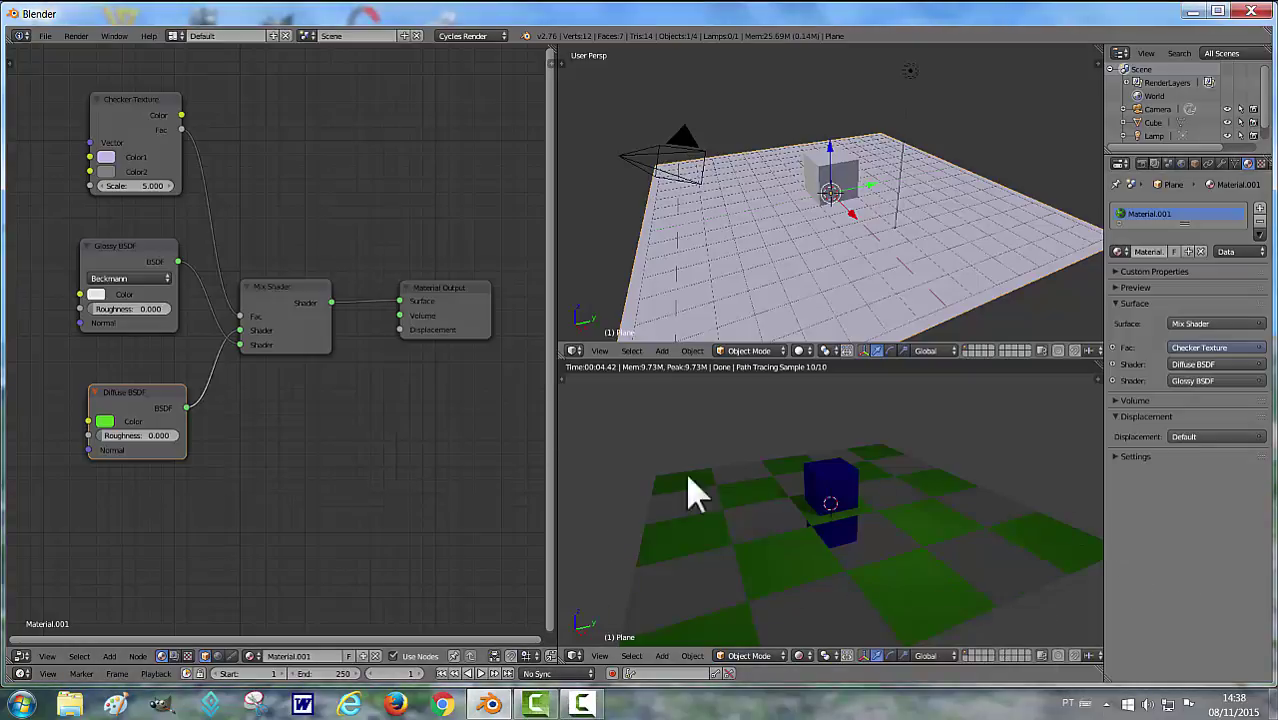